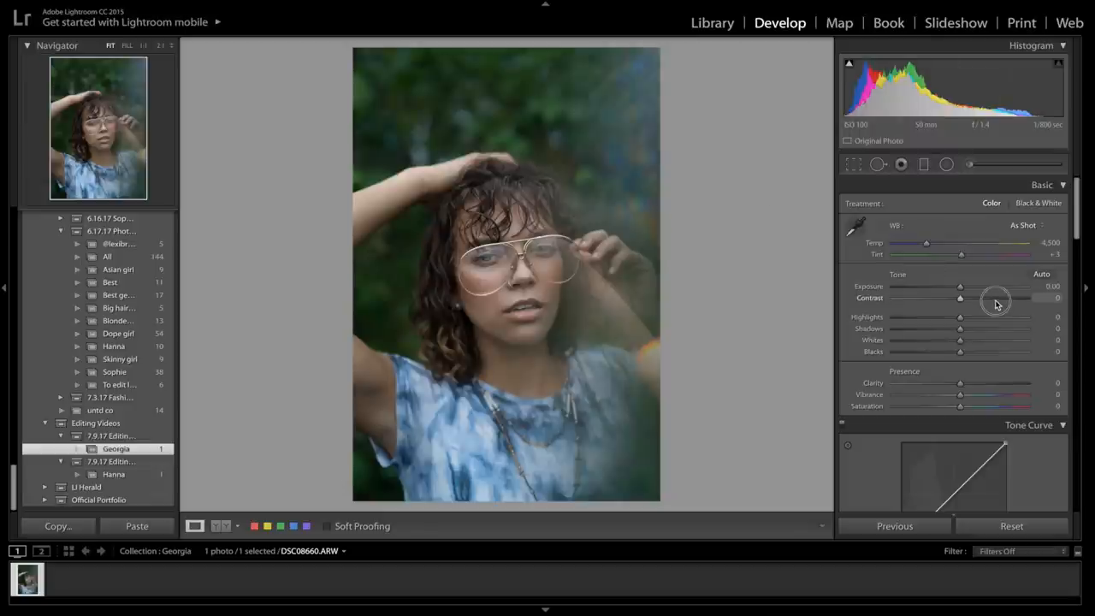
Step: Set Contrast to +49 and Temp to 4,738 in the Basic panel
left_click_drag(960, 297, 1027, 298)
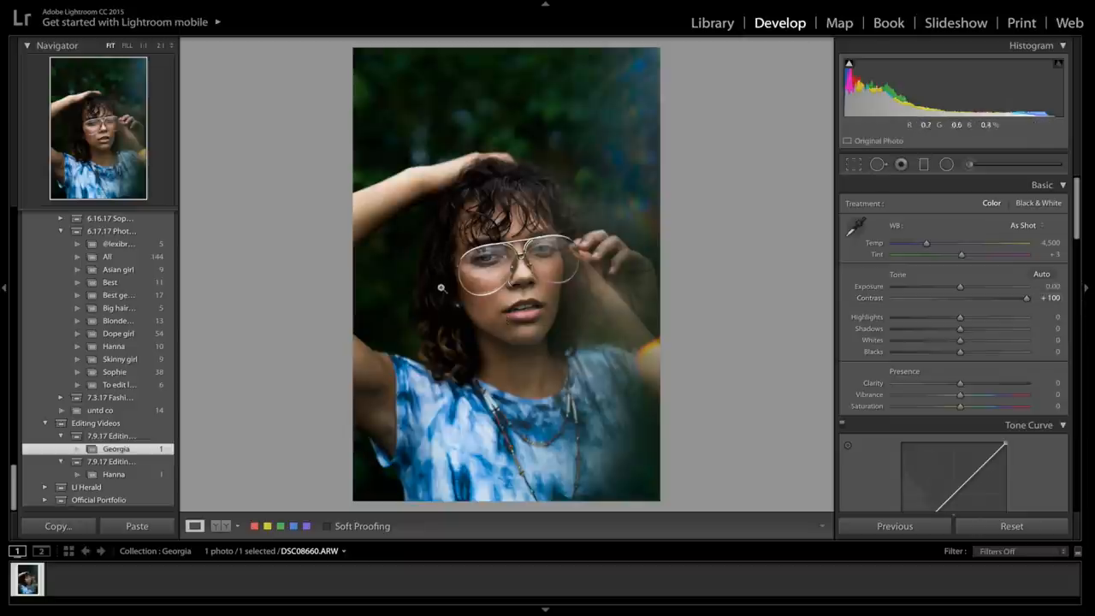
left_click(984, 298)
left_click_drag(984, 299, 994, 300)
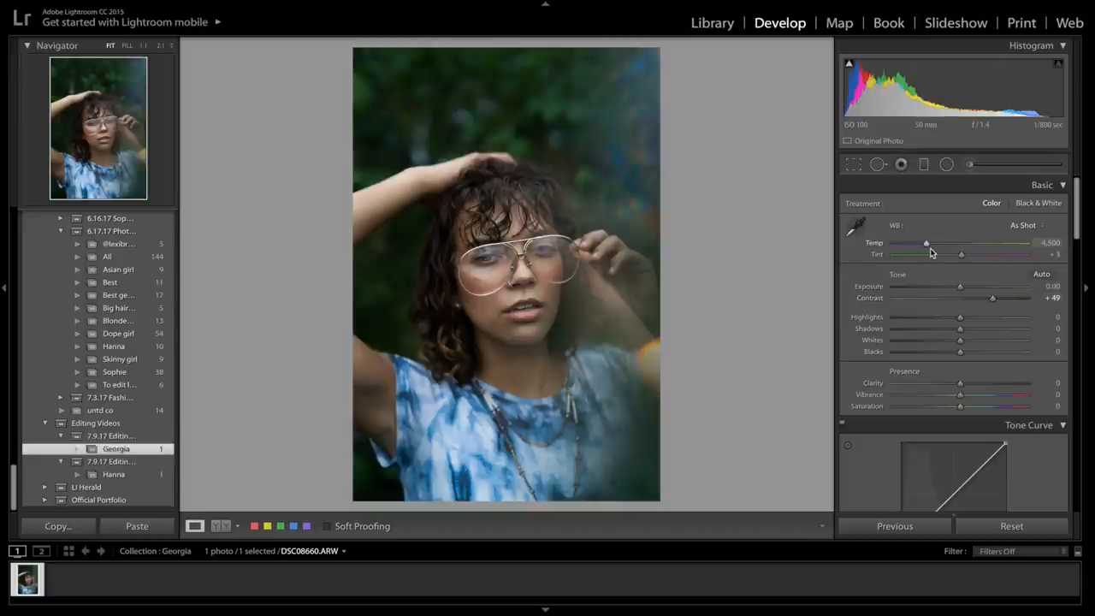
left_click_drag(927, 243, 931, 247)
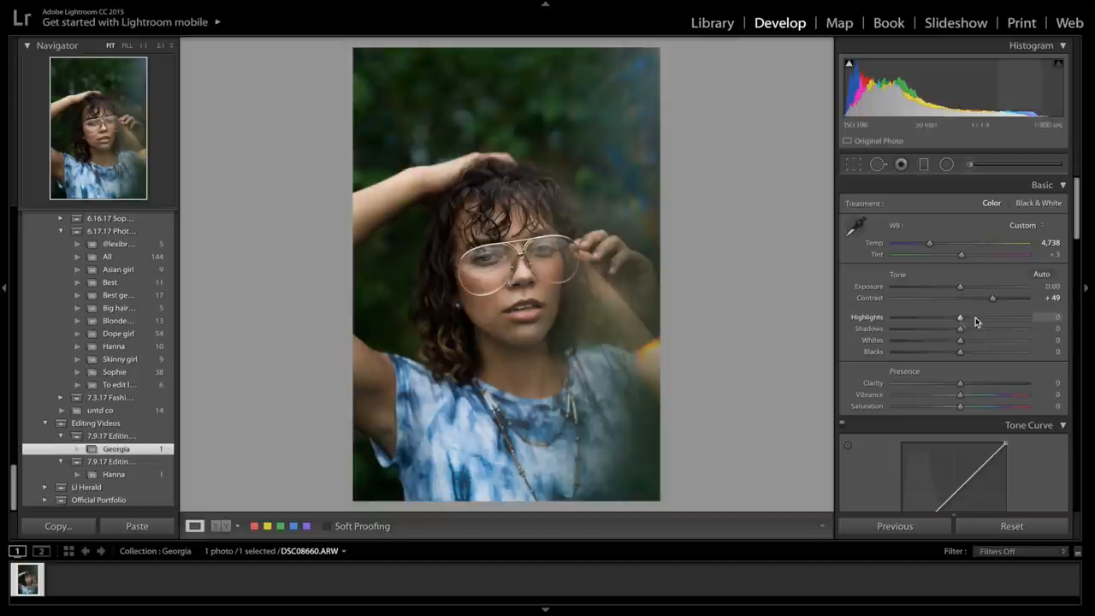
Step: Raise Highlights to +48 and Shadows to +62
left_click_drag(960, 317, 989, 318)
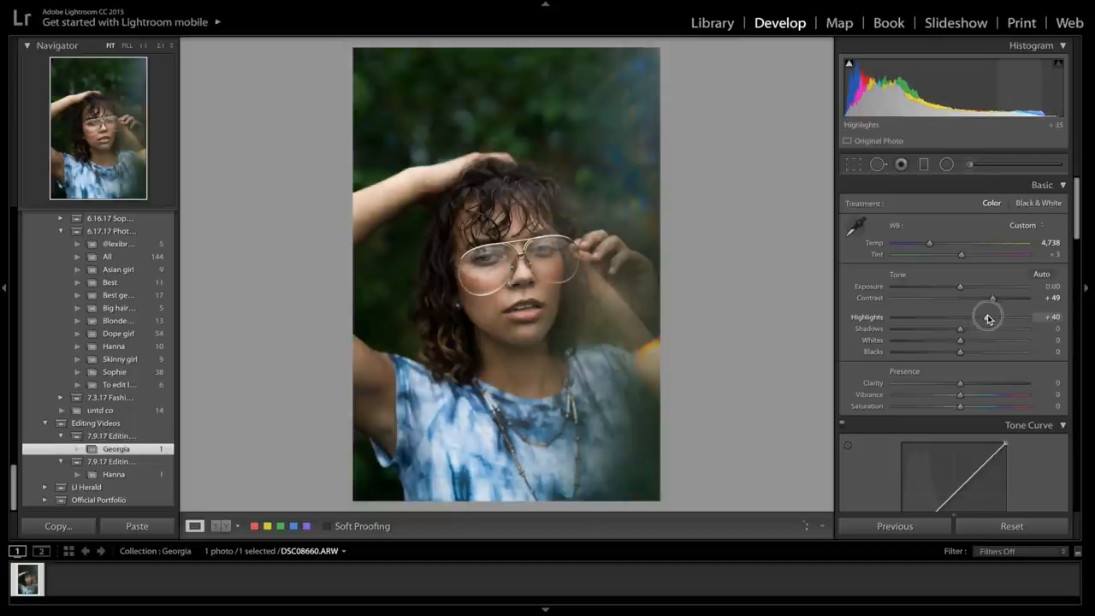
left_click_drag(989, 318, 991, 319)
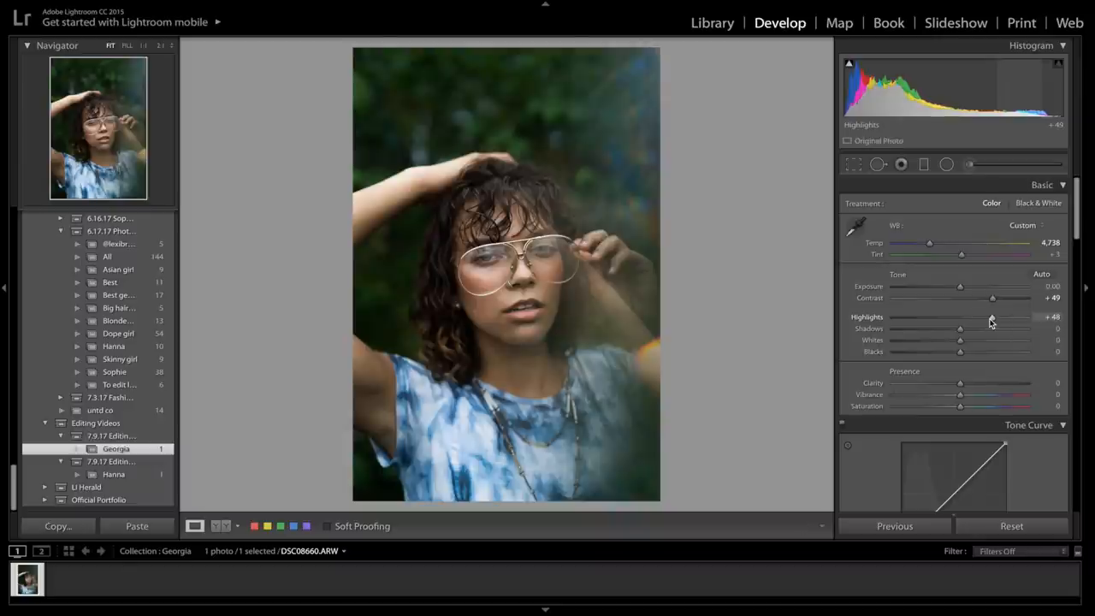
left_click_drag(960, 328, 989, 332)
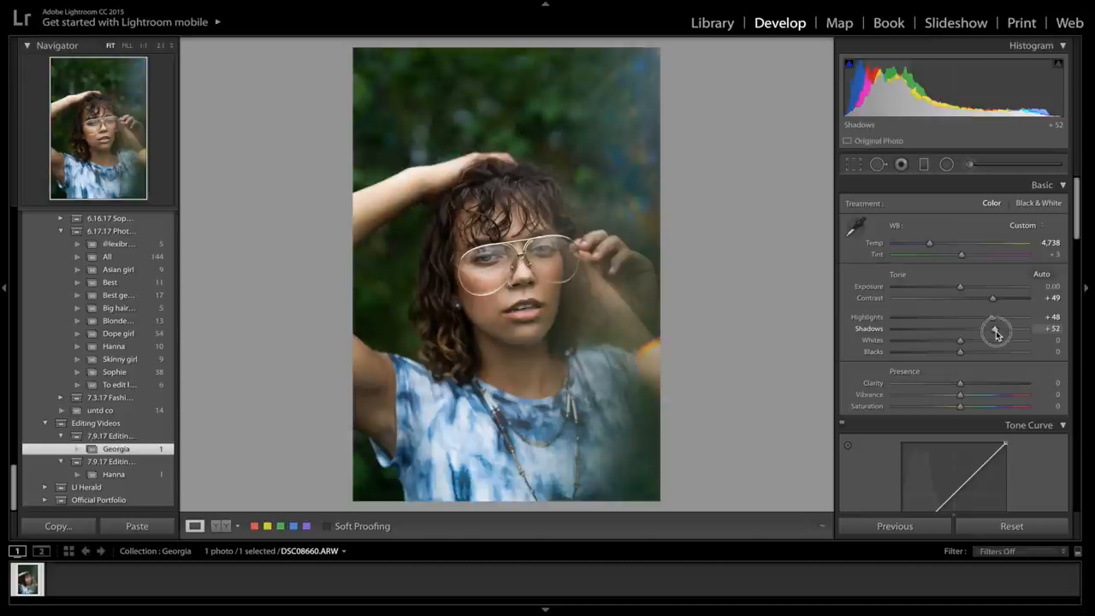
left_click_drag(989, 332, 1005, 333)
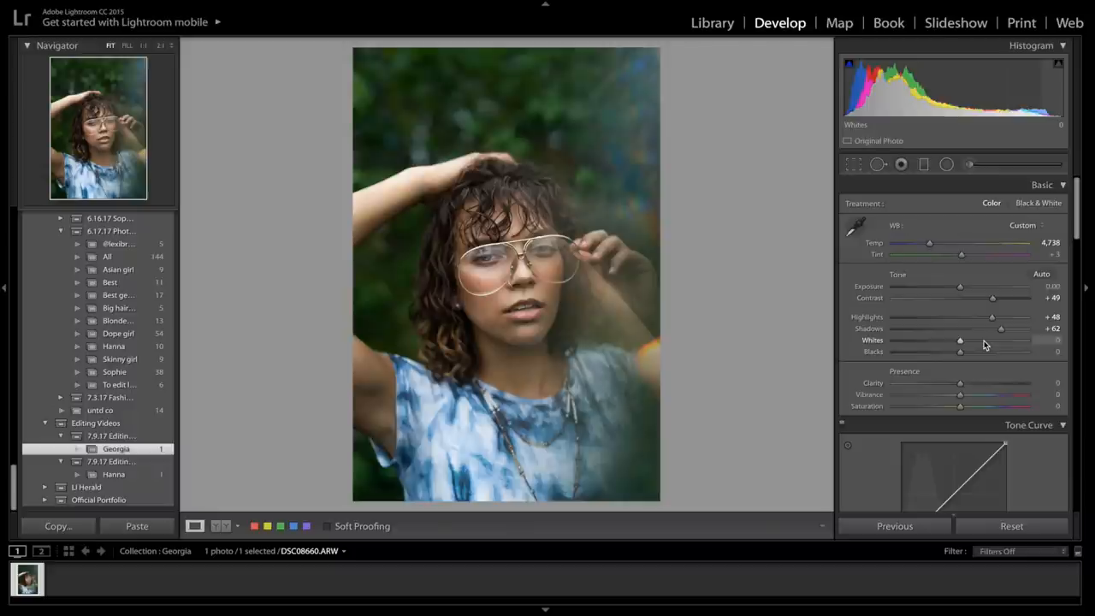
Step: Raise Whites to +45 and Blacks to +36, and drop Clarity to -21
left_click_drag(959, 341, 989, 340)
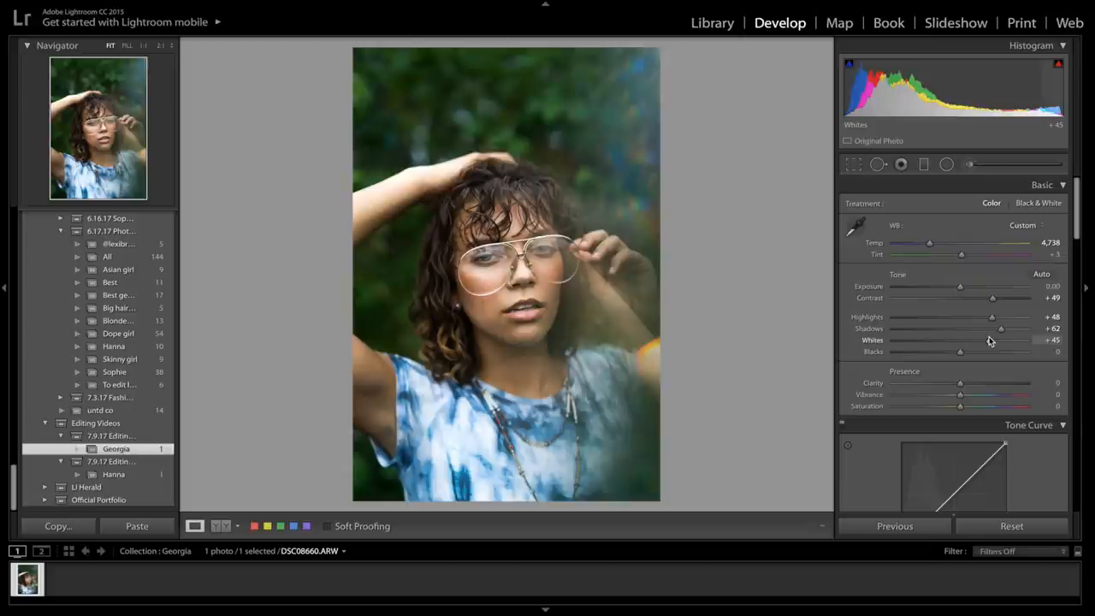
left_click_drag(960, 352, 980, 351)
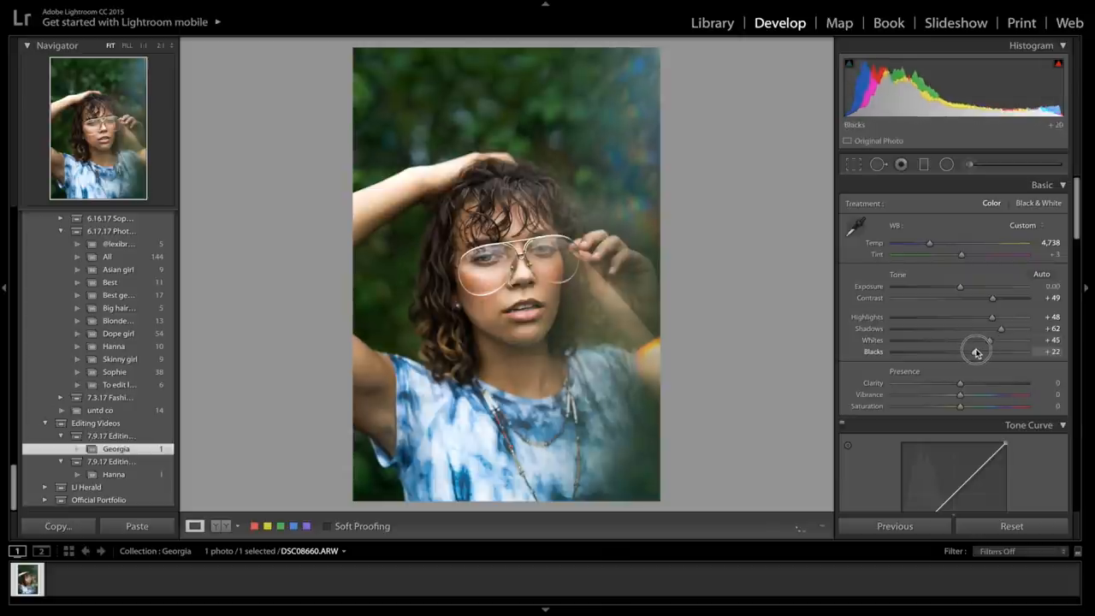
left_click_drag(979, 352, 985, 352)
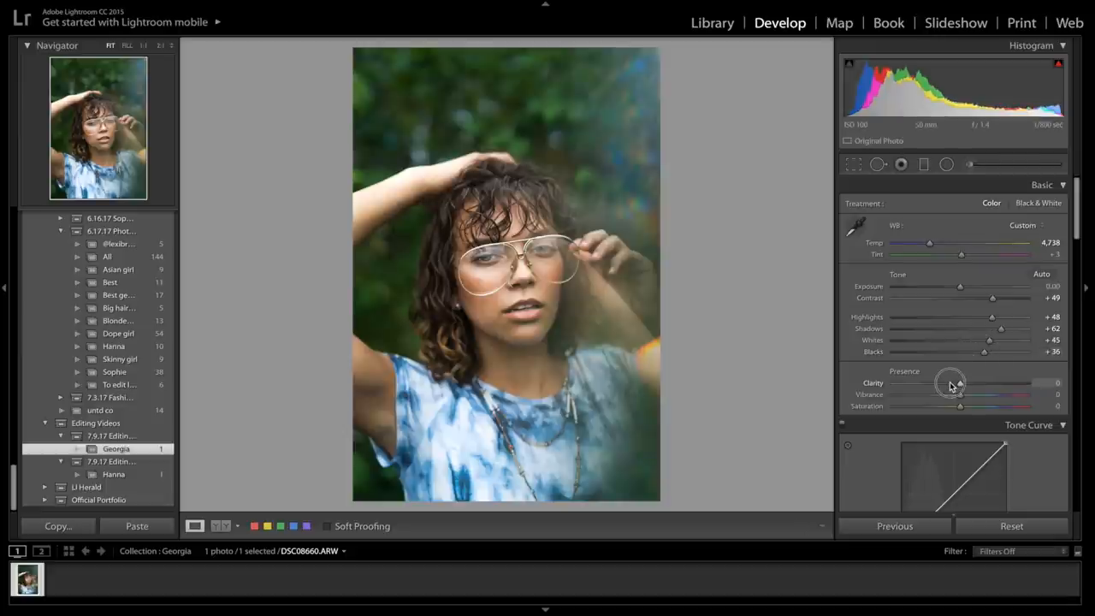
left_click_drag(959, 383, 947, 384)
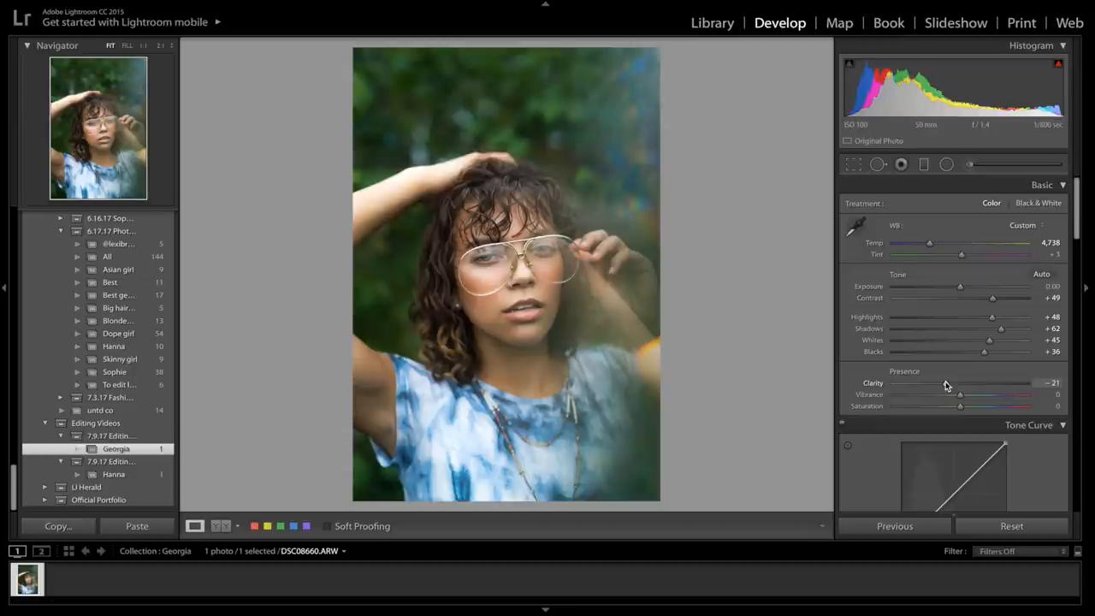
scroll(946, 384, "down", 3)
scroll(947, 385, "down", 3)
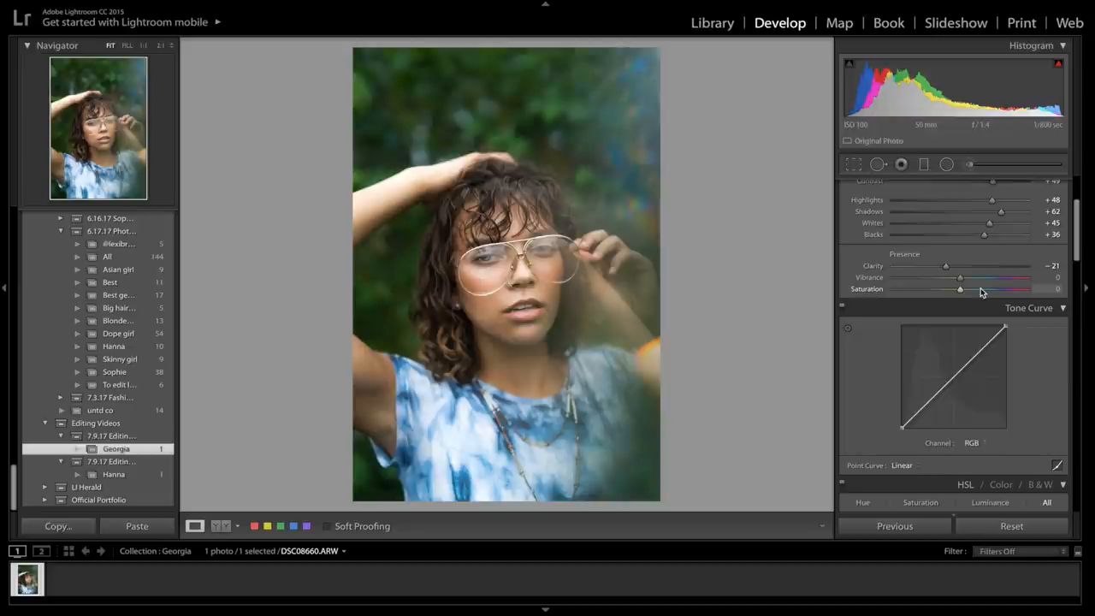
mouse_move(902, 426)
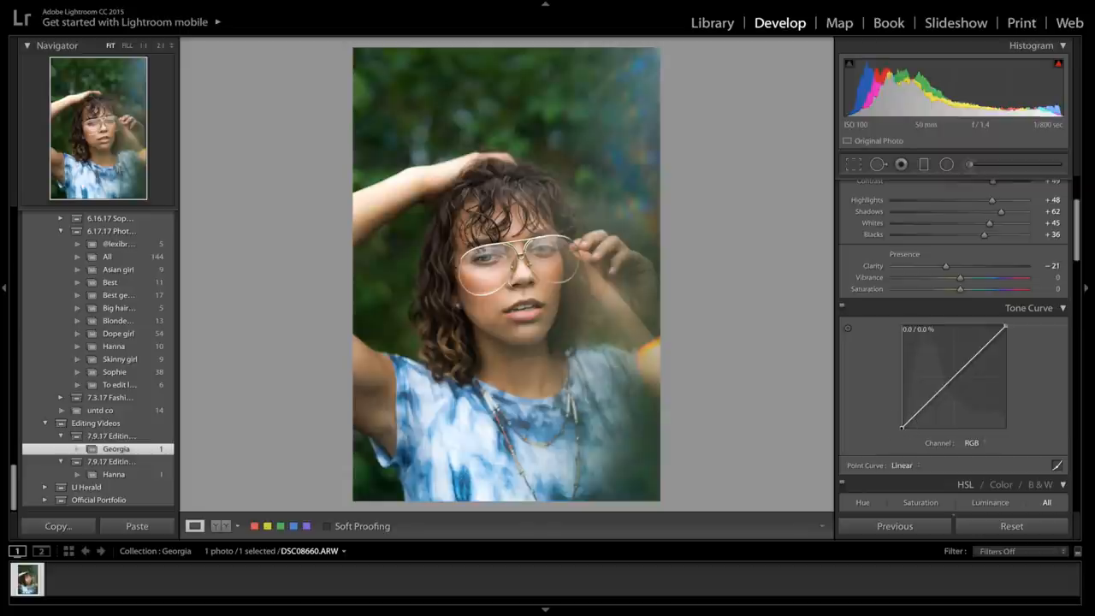
Step: Lift the tone curve's black point for faded shadows and add a point darkening the lower tones
left_click_drag(902, 427, 907, 416)
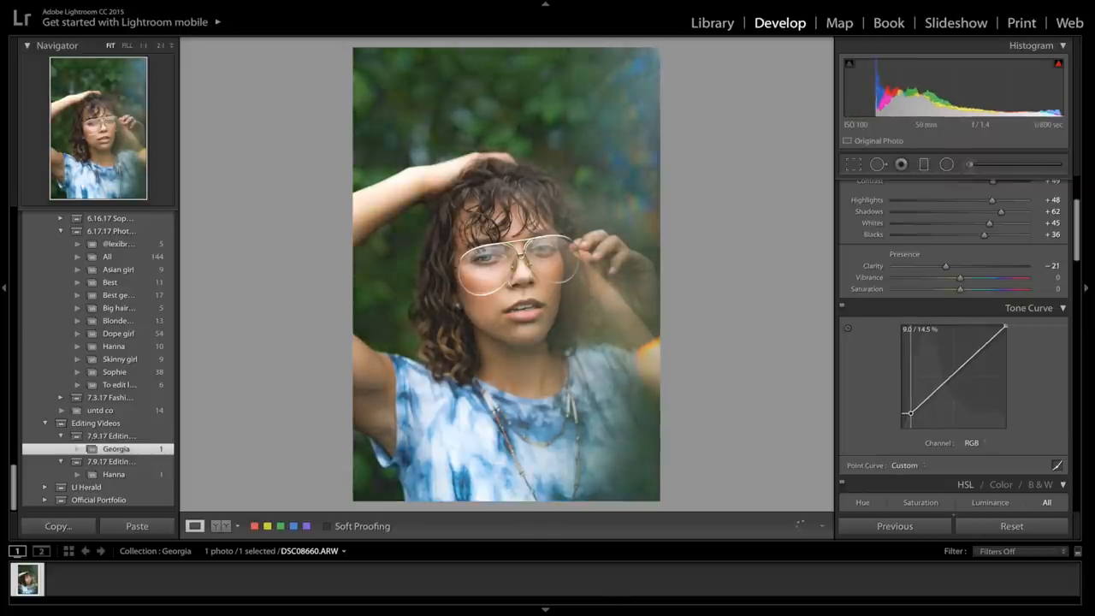
left_click_drag(910, 416, 912, 409)
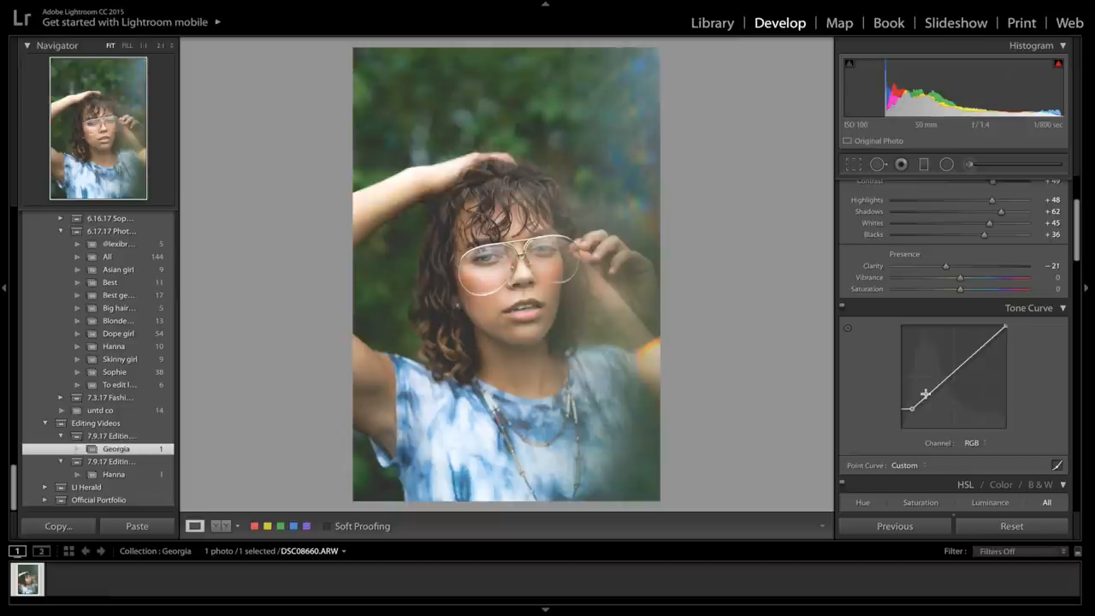
left_click_drag(926, 401, 924, 405)
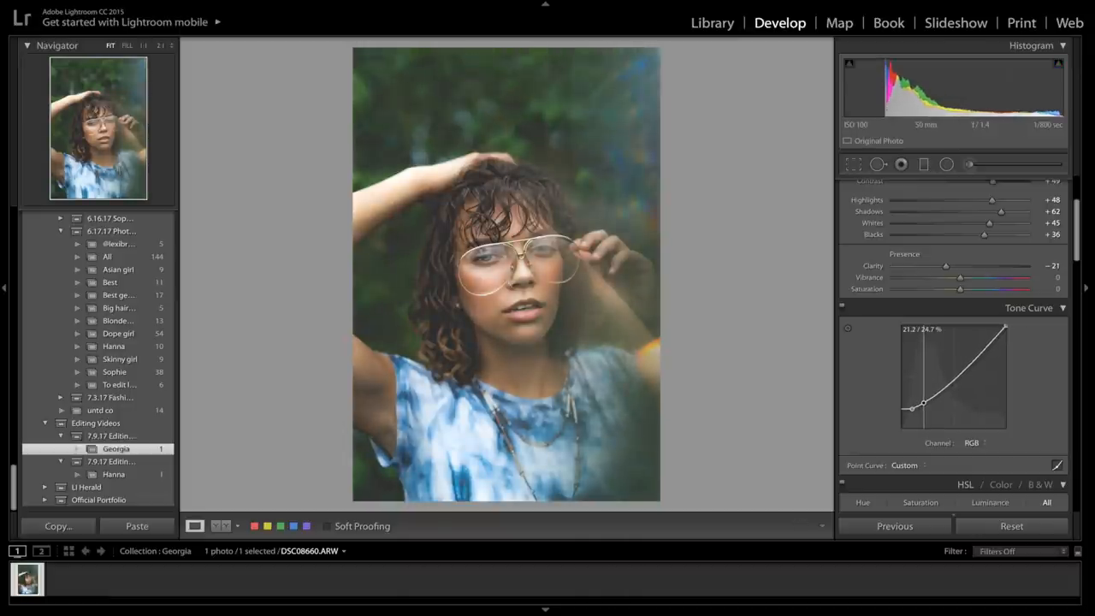
left_click_drag(924, 404, 926, 403)
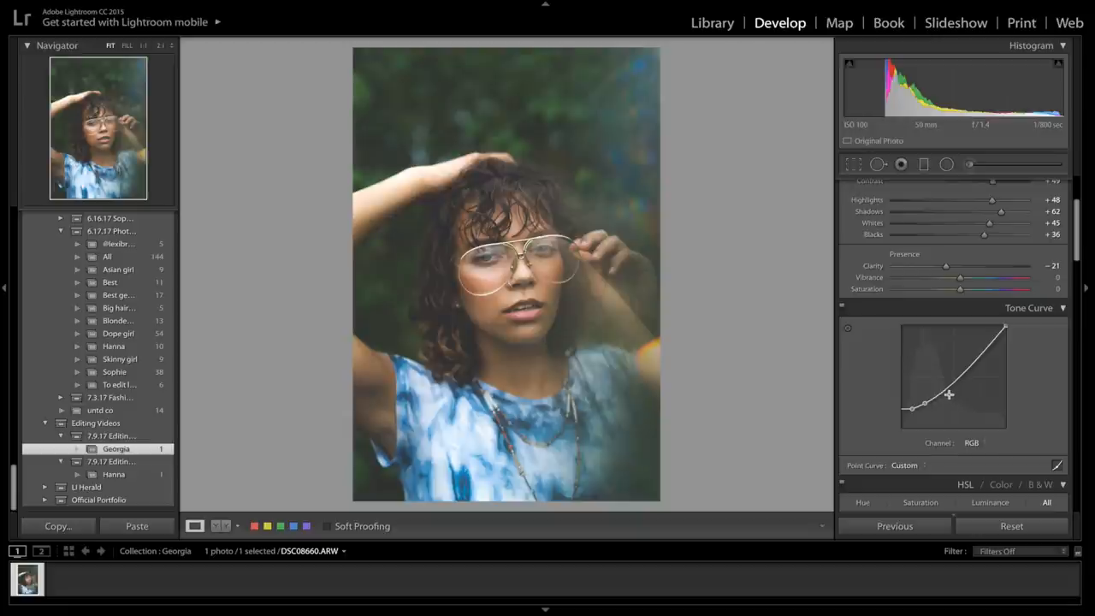
Step: Add a midtone curve point and lower it slightly for a gentle matte bend
left_click(945, 390)
left_click_drag(946, 390, 943, 386)
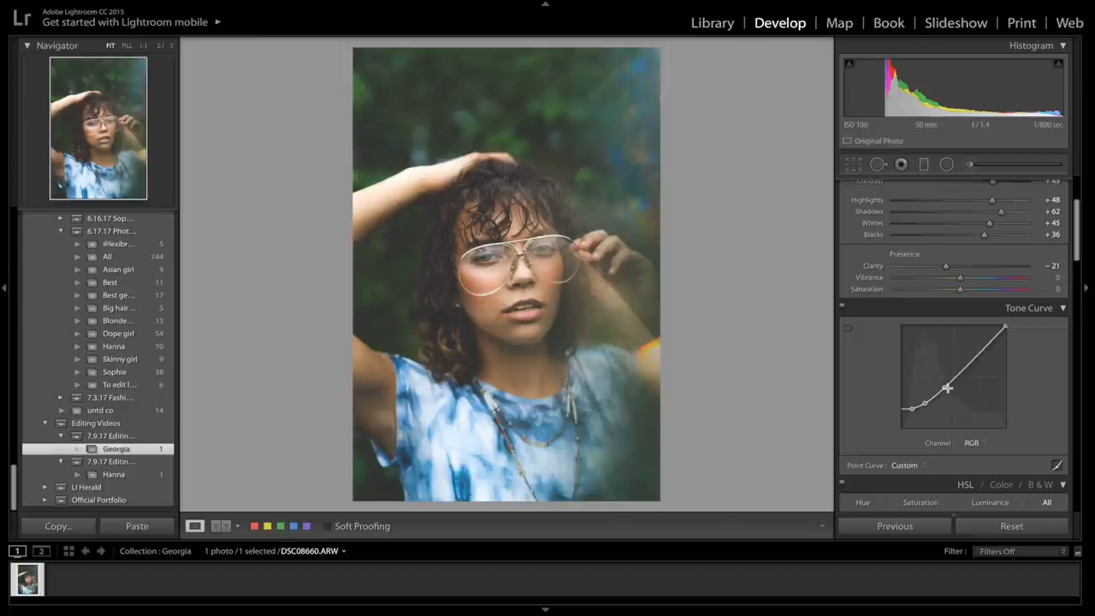
left_click_drag(945, 387, 945, 389)
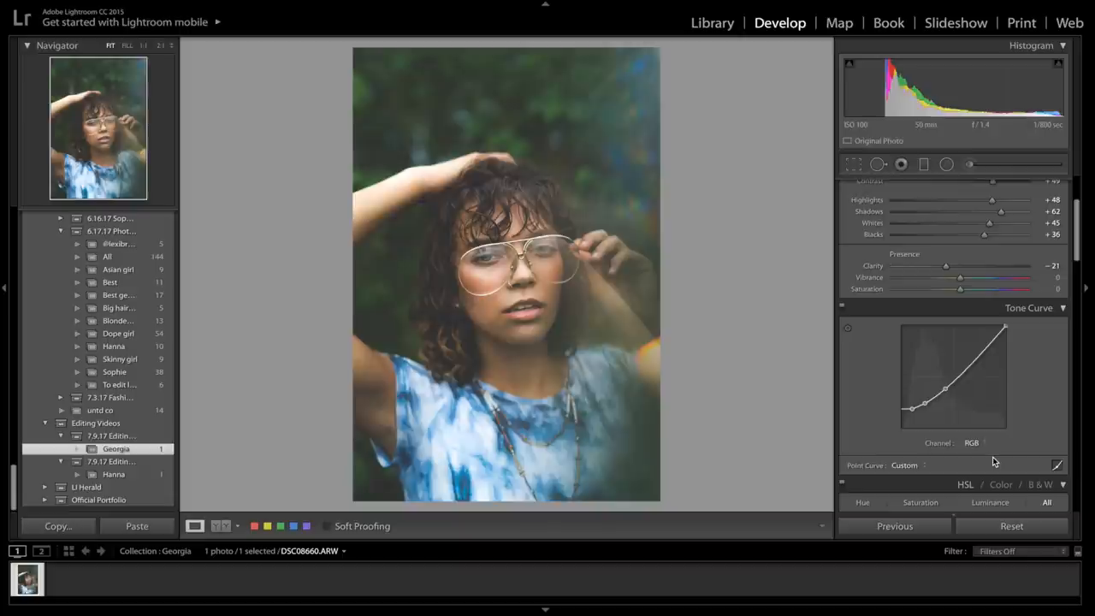
scroll(992, 457, "down", 5)
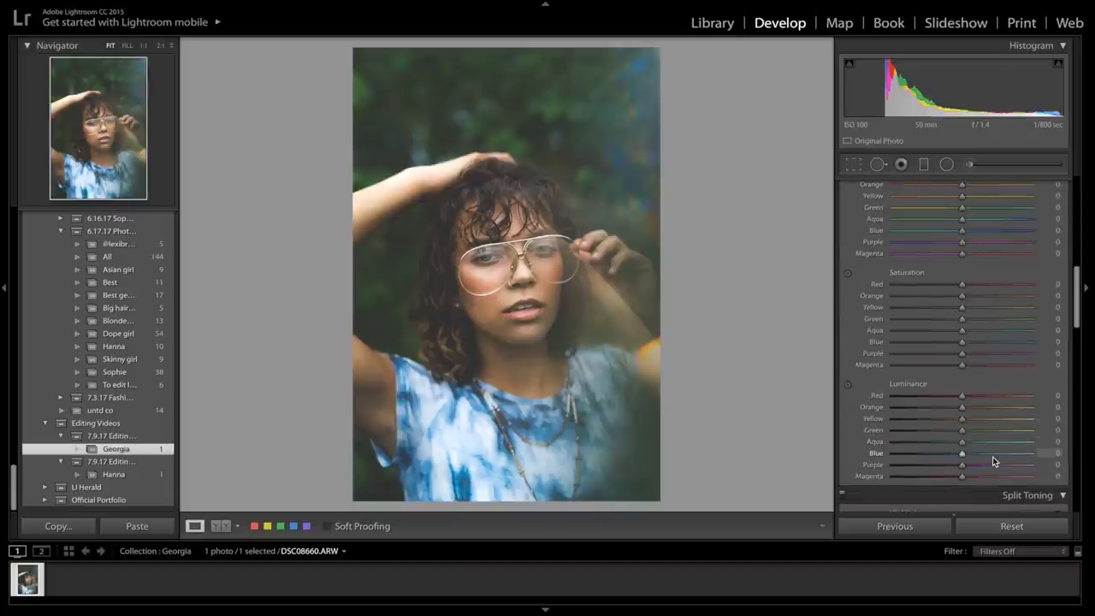
scroll(984, 376, "up", 1)
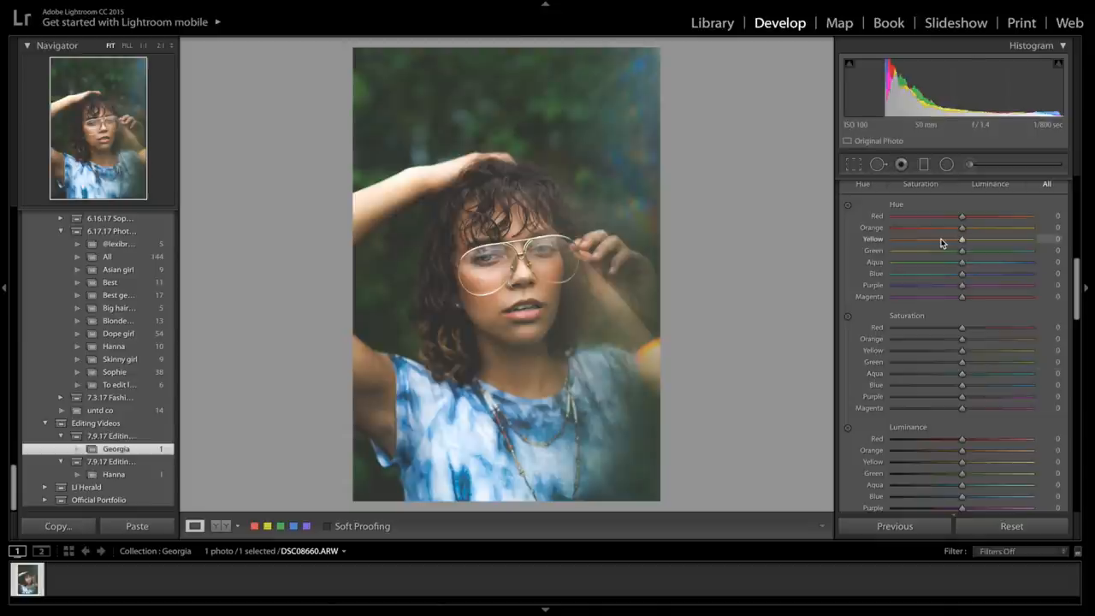
Step: Undo a trial Orange hue shift, then set Yellow hue to -23 and Blue hue to -22
left_click_drag(961, 228, 939, 229)
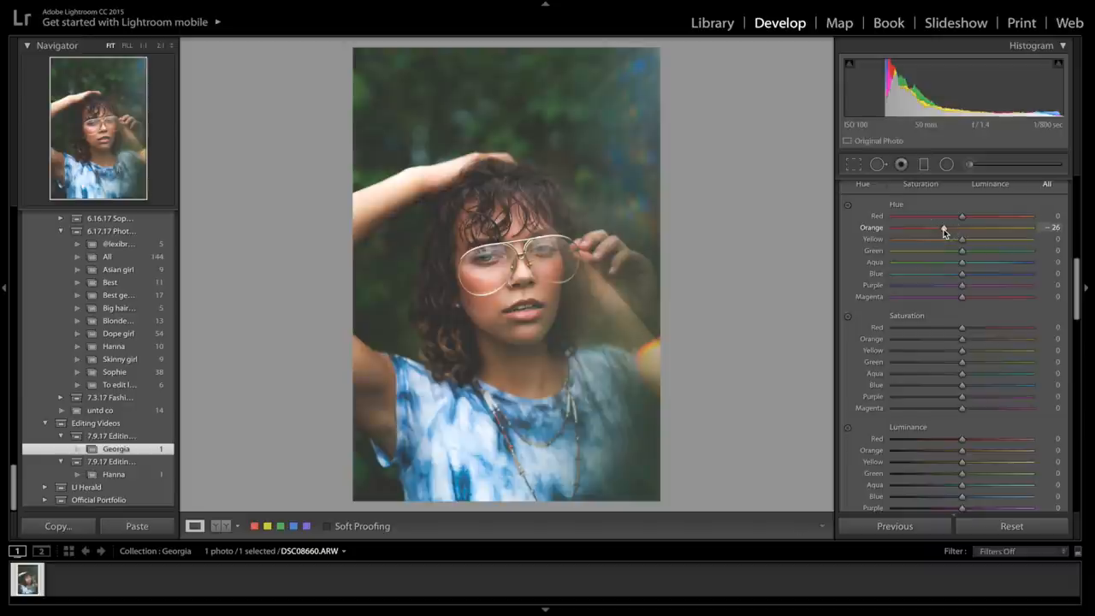
key("ctrl+z")
left_click(938, 238)
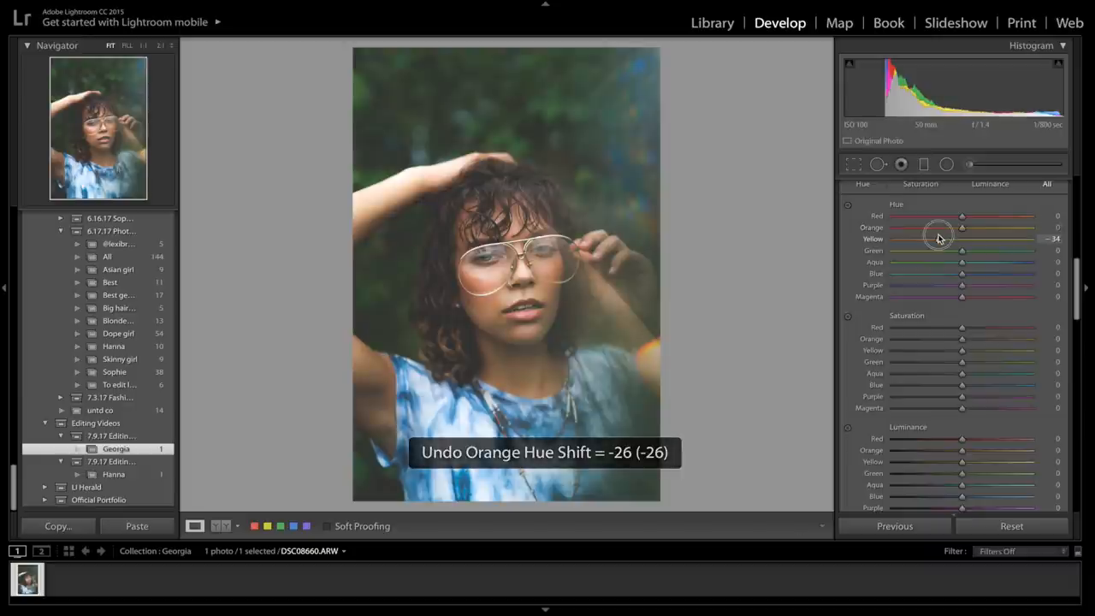
left_click_drag(937, 237, 944, 239)
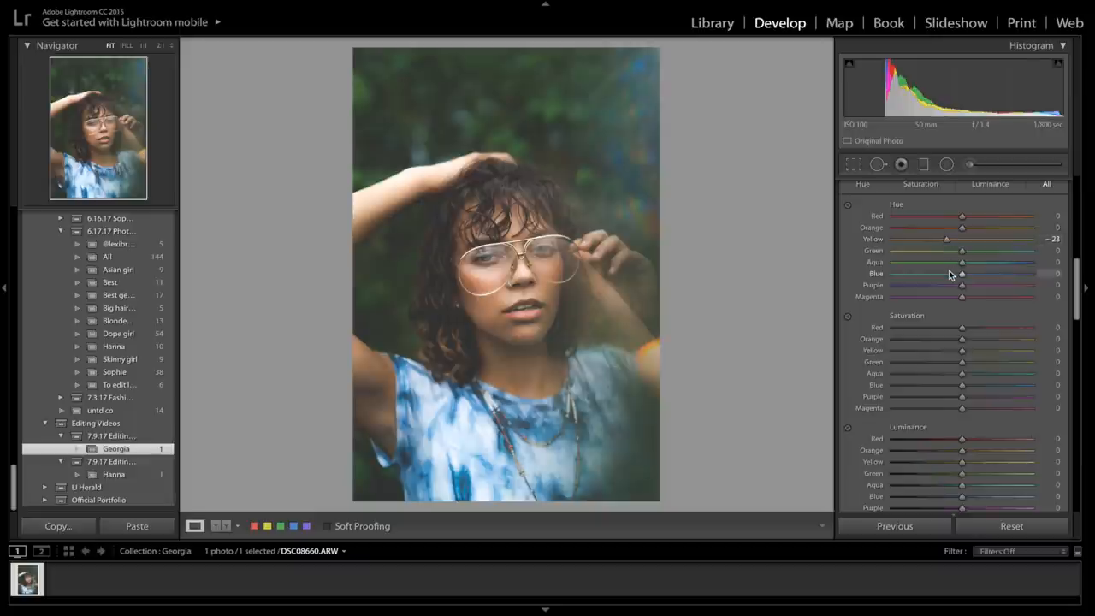
left_click(950, 274)
left_click_drag(950, 273, 947, 275)
scroll(947, 274, "down", 2)
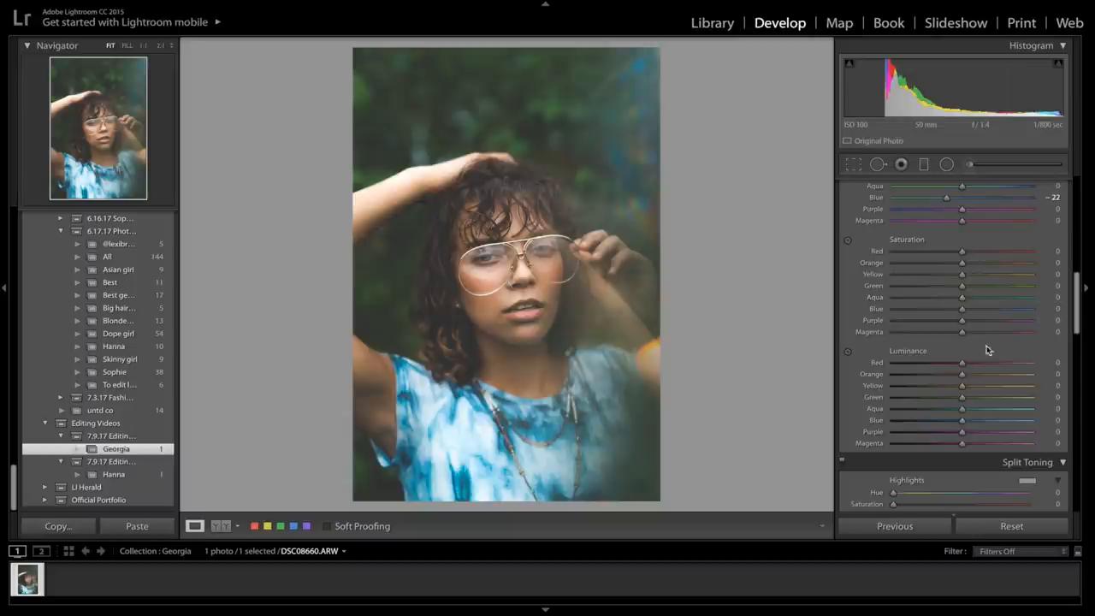
Step: Raise luminance of Red through Magenta to about +27 to +31
mouse_move(962, 363)
left_mouse_down()
mouse_move(985, 362)
mouse_move(984, 374)
left_mouse_up()
left_click(984, 385)
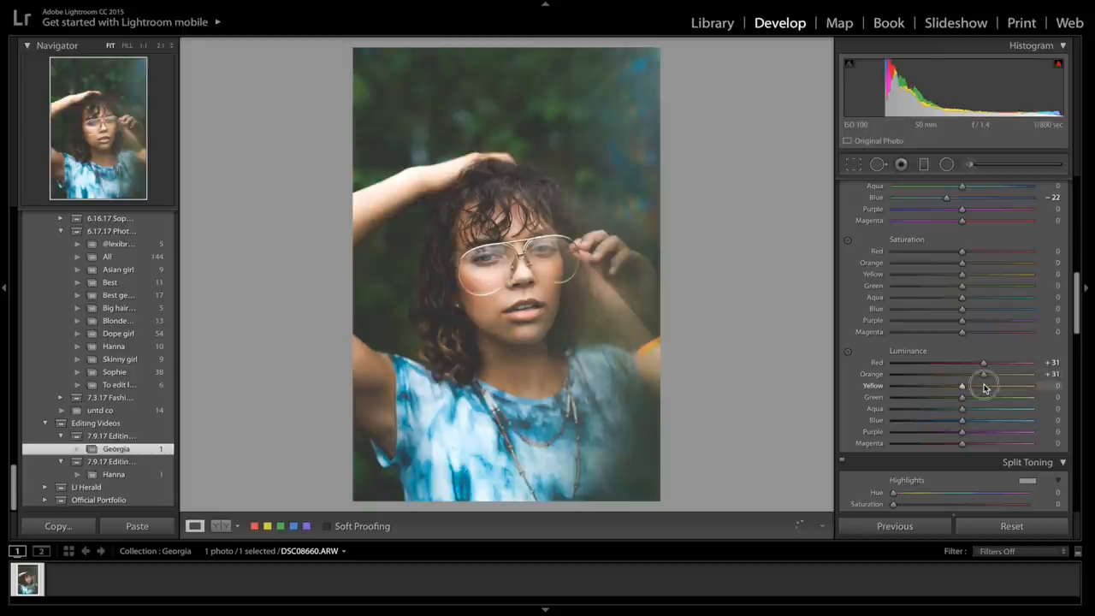
left_click(983, 397)
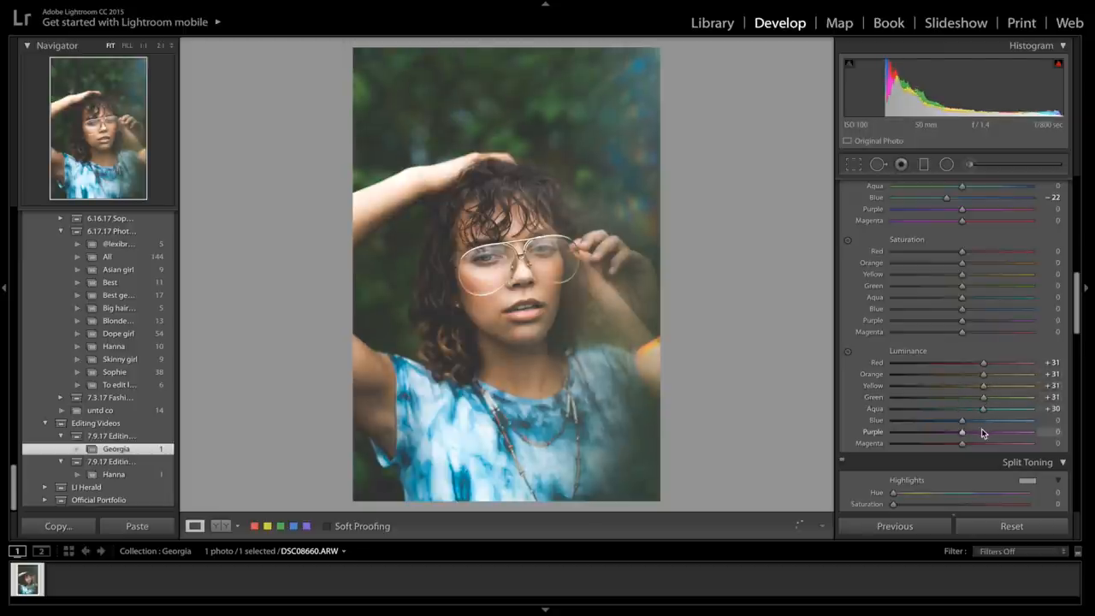
left_click(984, 420)
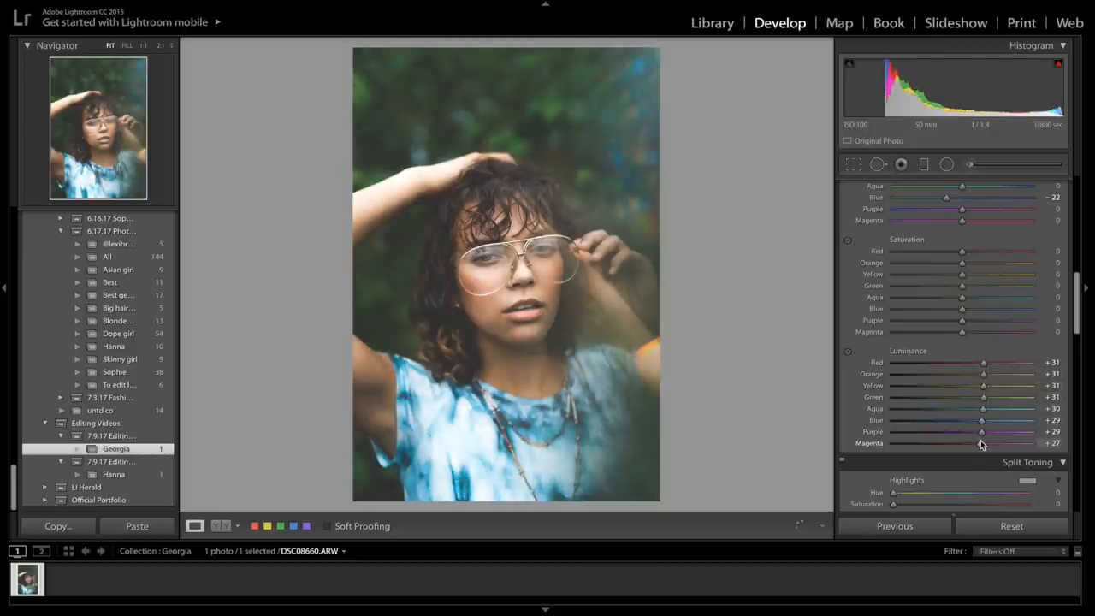
left_click(980, 442)
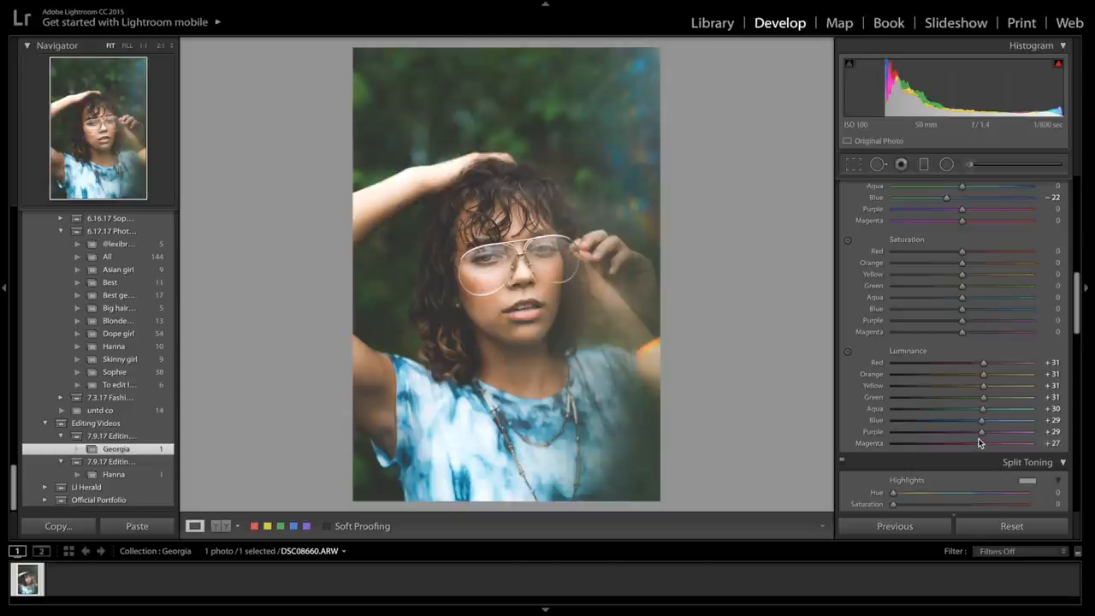
scroll(981, 442, "down", 3)
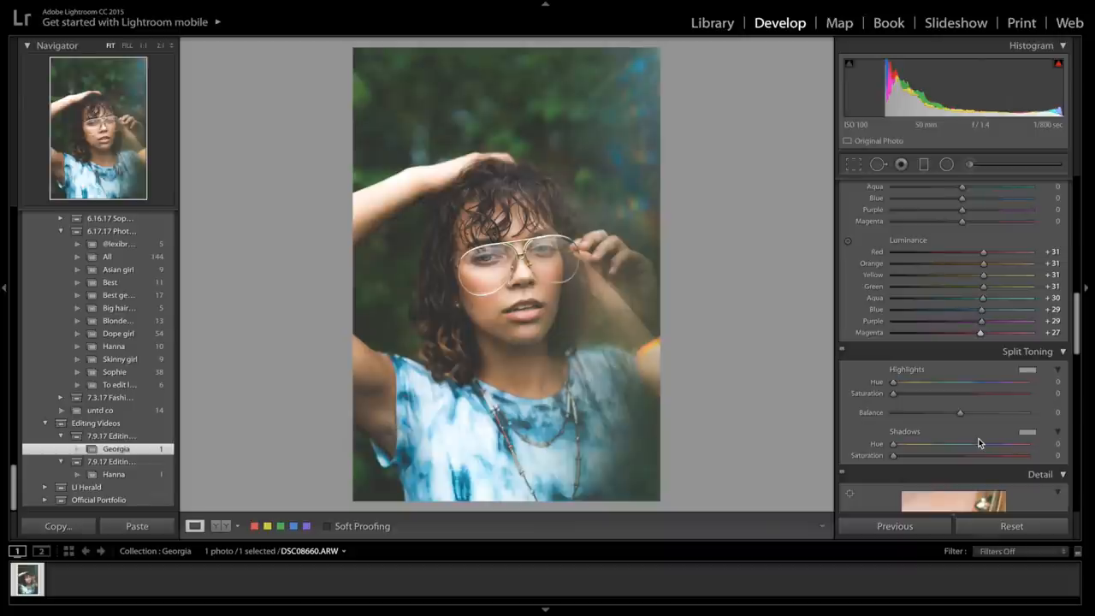
Step: Tint the split-toning highlights bluish at hue 213, saturation 26
left_click(1027, 369)
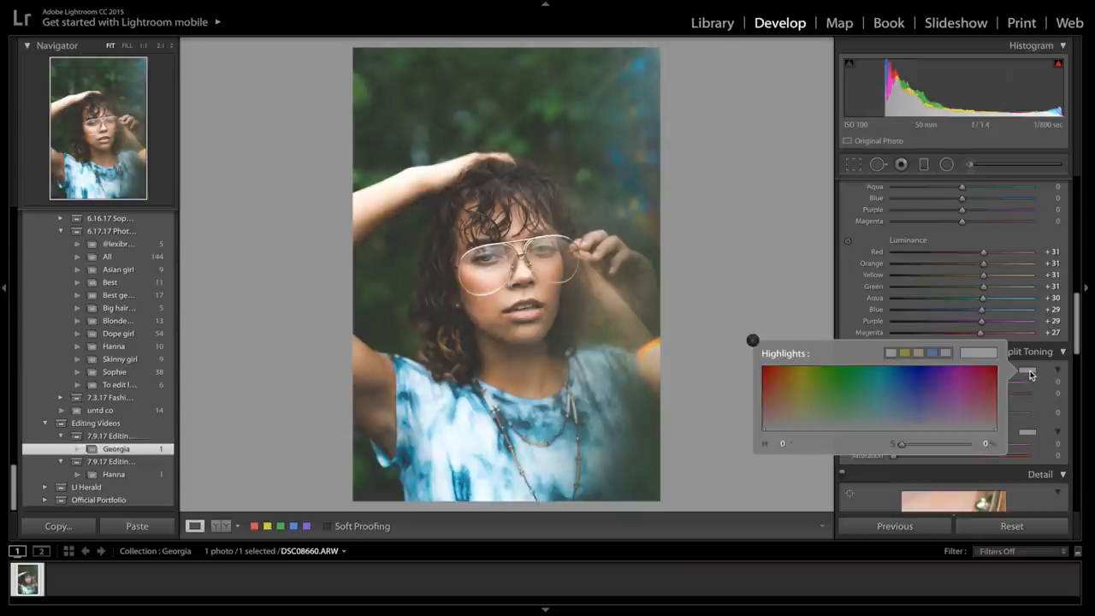
left_click(922, 405)
left_click_drag(922, 404, 902, 413)
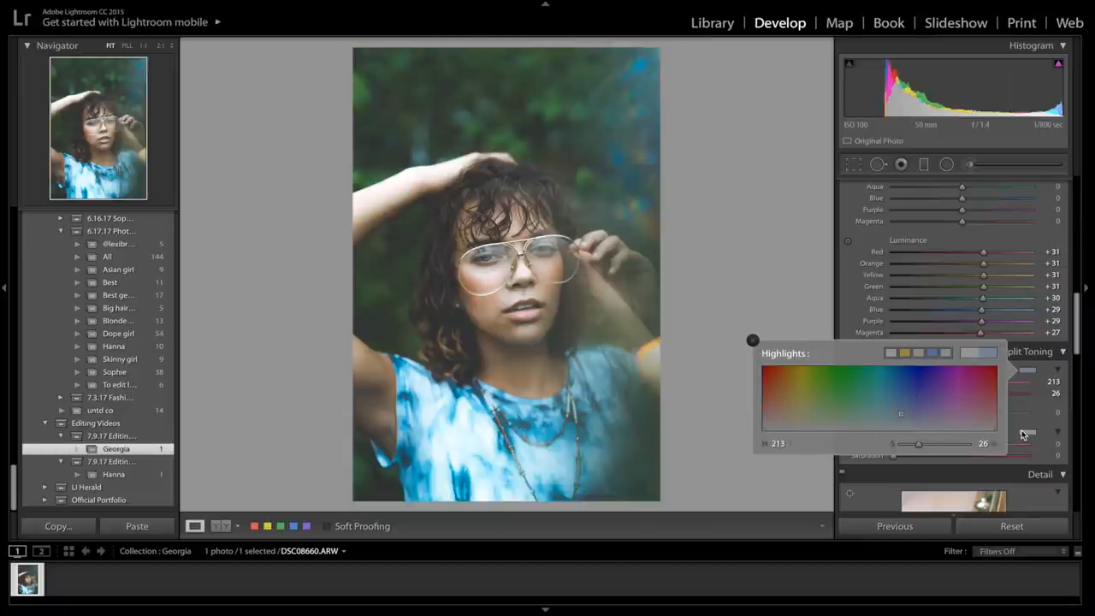
Step: Tint the split-toning shadows warm yellowish at hue 54, saturation 12
left_click(1023, 434)
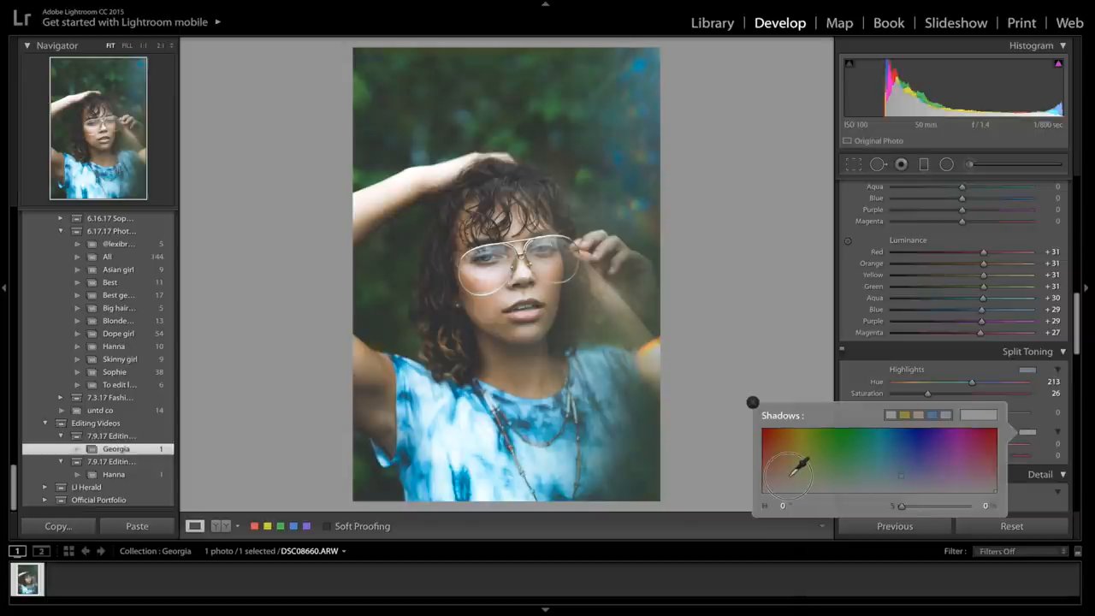
left_click_drag(791, 473, 801, 479)
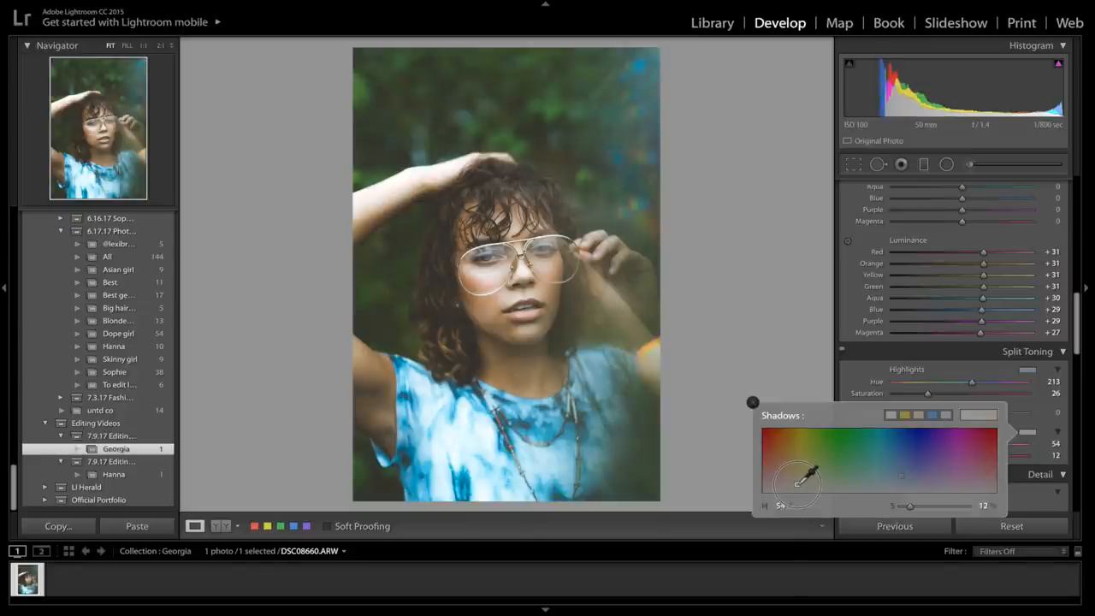
left_click(1029, 434)
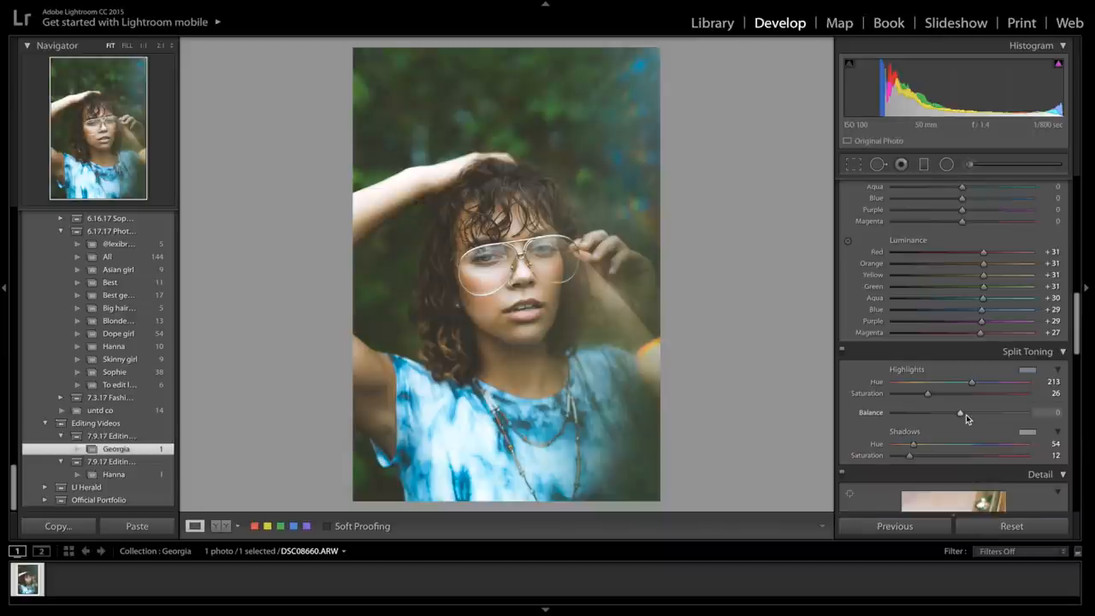
scroll(966, 414, "down", 5)
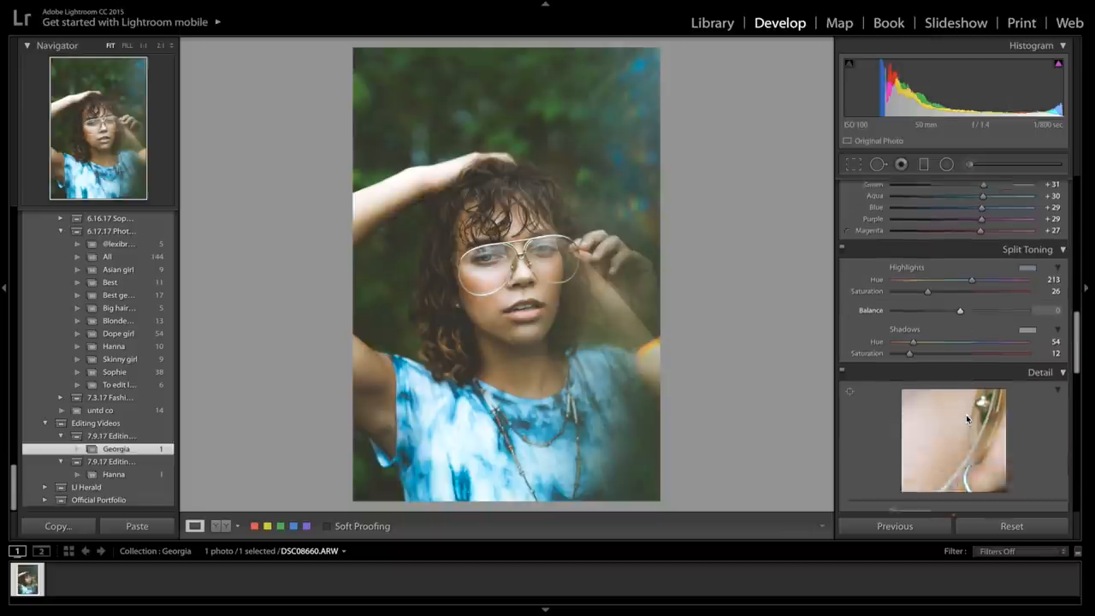
scroll(966, 414, "down", 5)
scroll(966, 417, "down", 5)
scroll(966, 411, "down", 3)
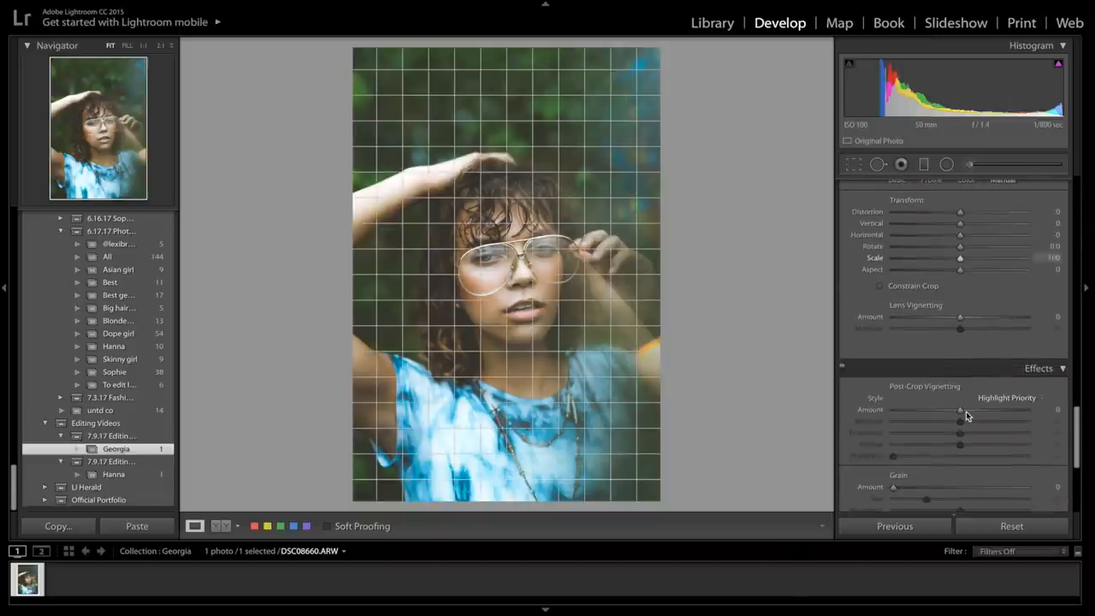
left_click_drag(960, 411, 951, 414)
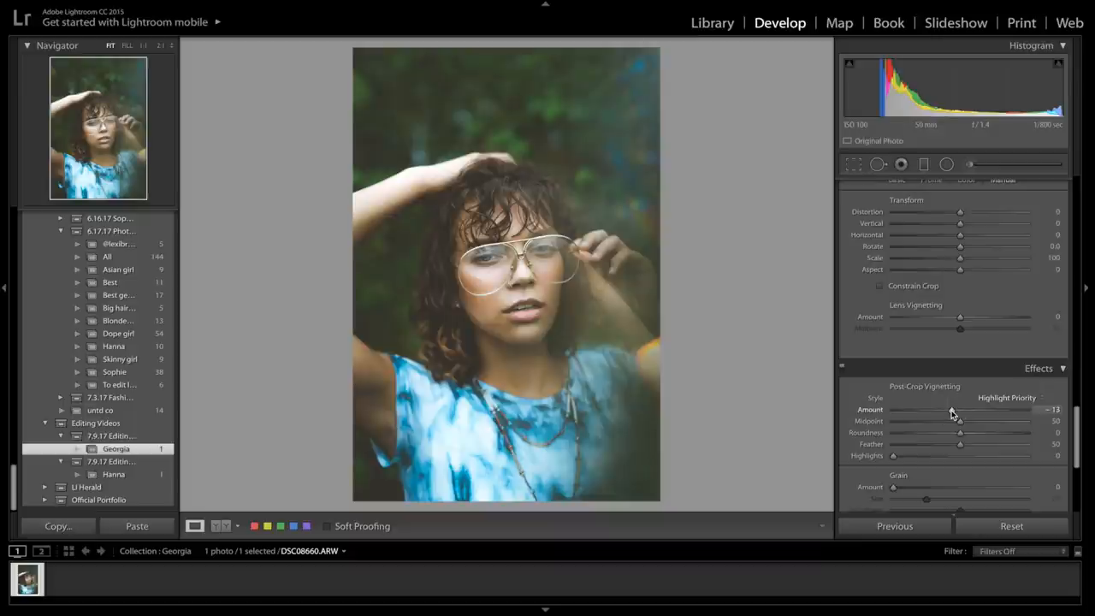
scroll(951, 414, "down", 3)
scroll(951, 414, "down", 3)
scroll(951, 414, "down", 3)
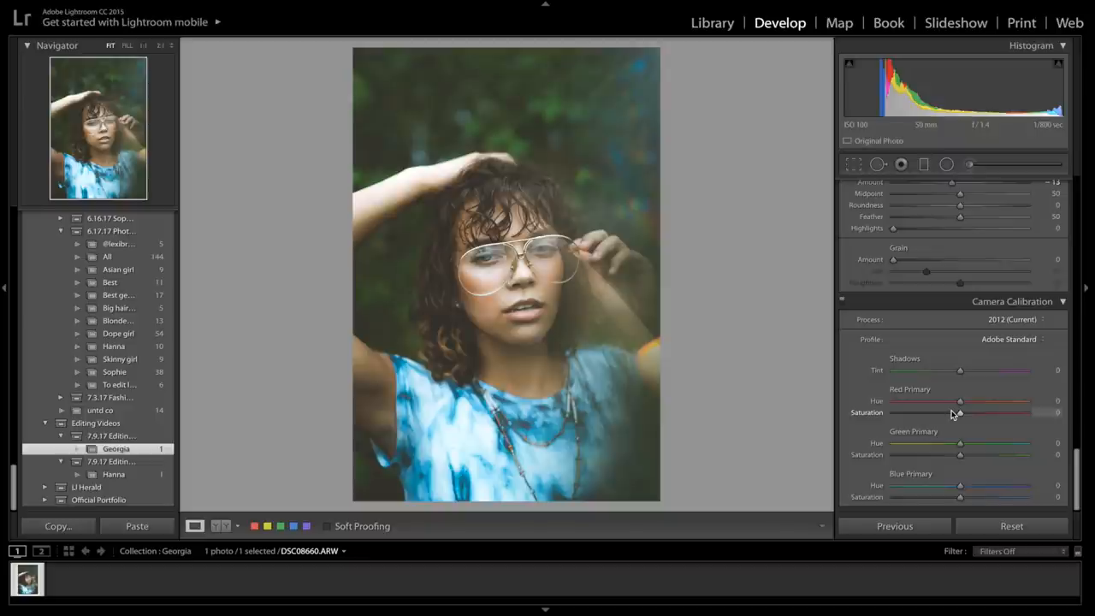
Step: Set Camera Calibration Blue Primary Hue to -15
left_click(950, 487)
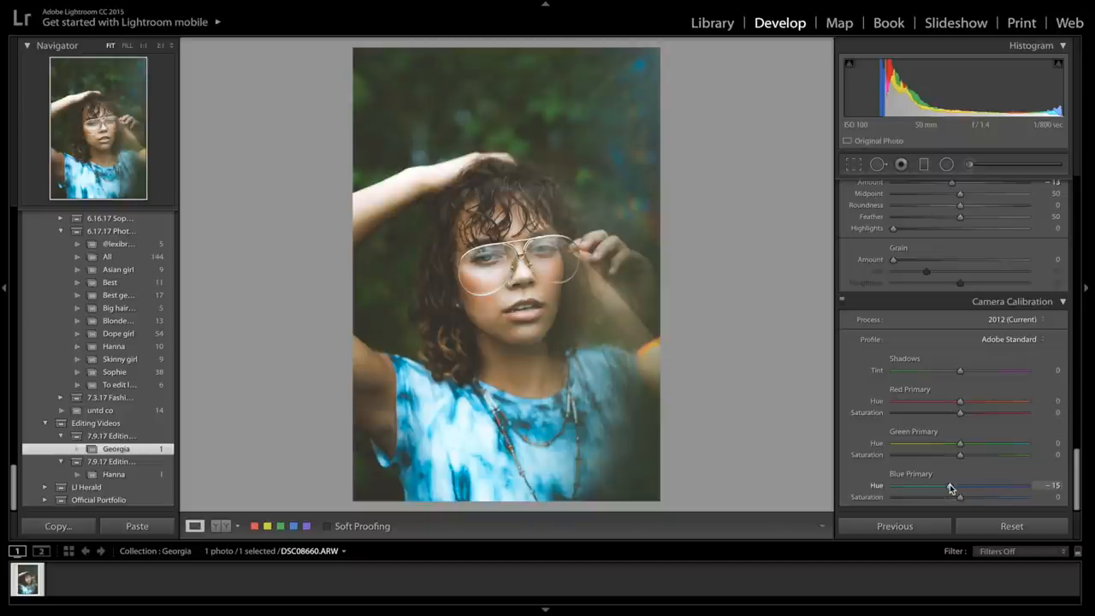
scroll(958, 428, "up", 5)
scroll(965, 342, "up", 5)
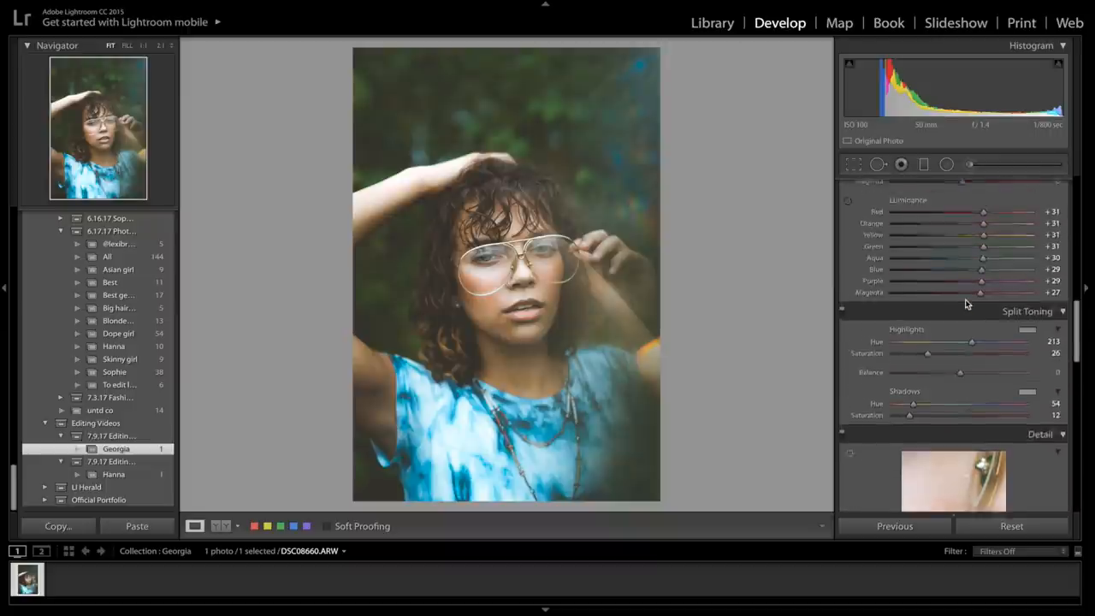
scroll(965, 303, "up", 5)
scroll(965, 303, "up", 5)
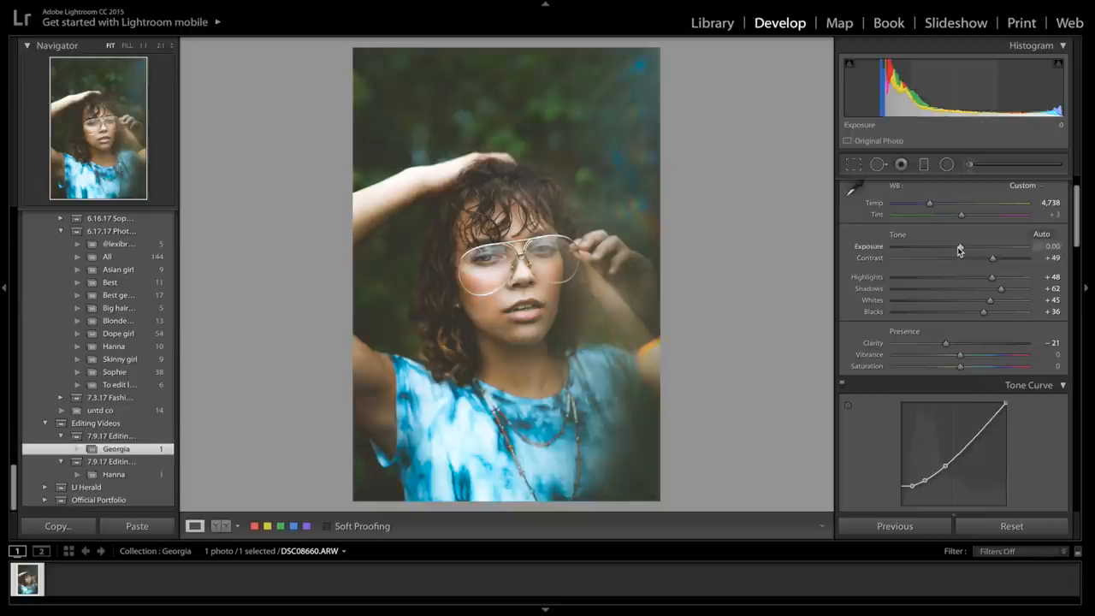
Step: Lower Exposure to -0.45 for a darker look
left_click_drag(959, 249, 952, 249)
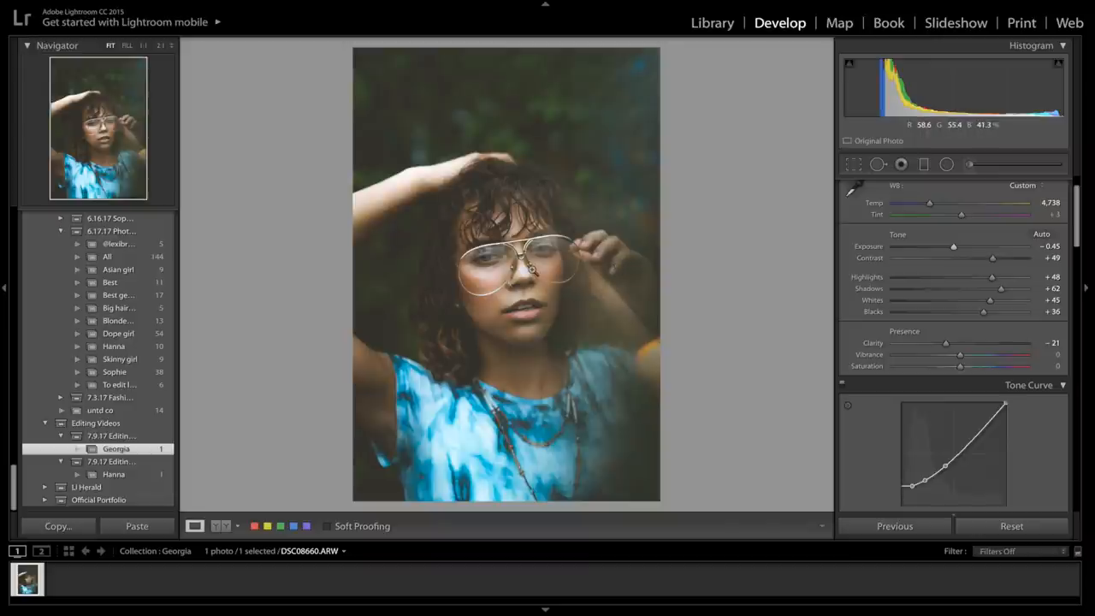
Step: Zoom to 1:1 on the face and glasses and select the Adjustment Brush
left_click(524, 267)
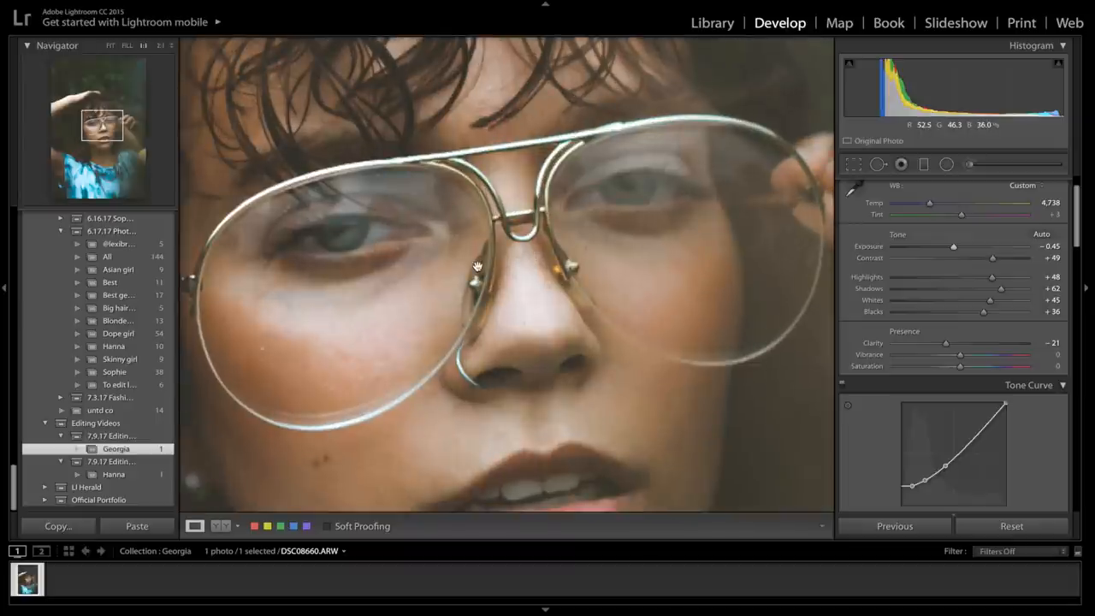
key("ctrl+minus")
key("ctrl+minus")
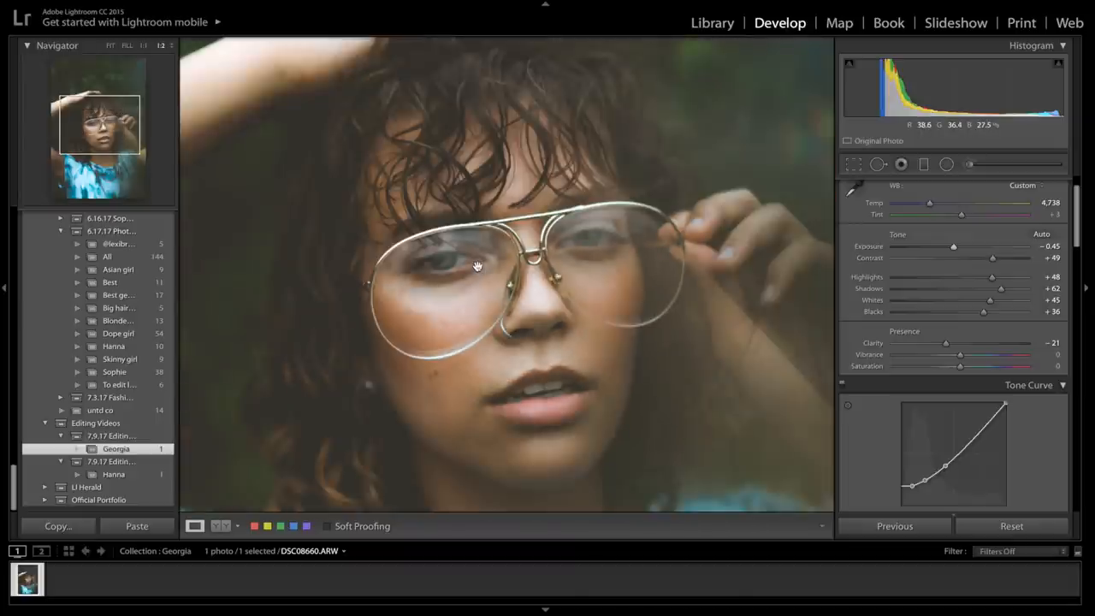
key("ctrl+equal")
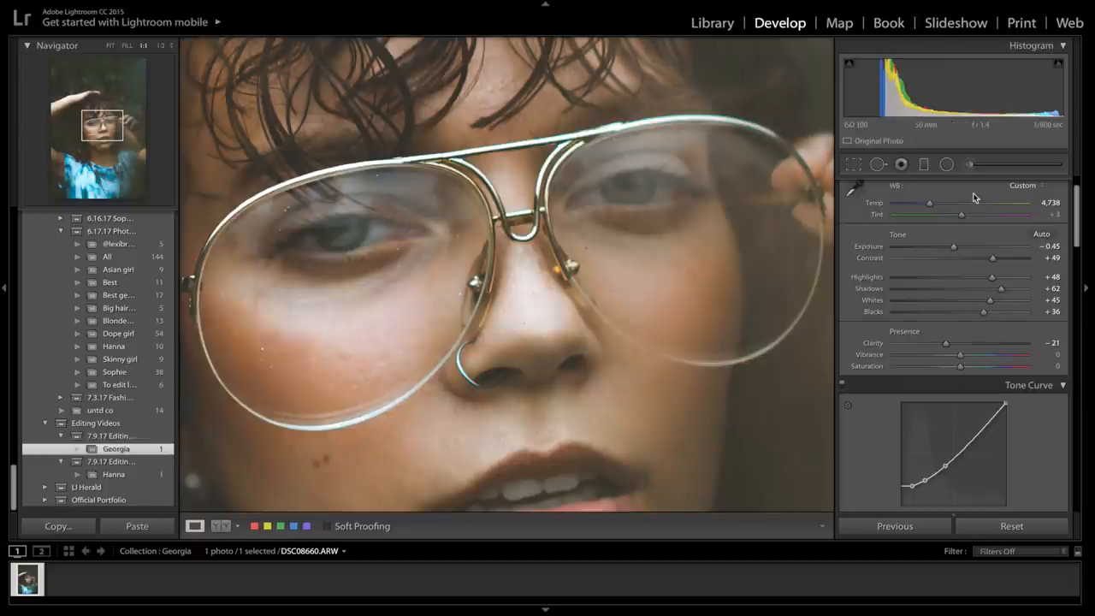
left_click(969, 163)
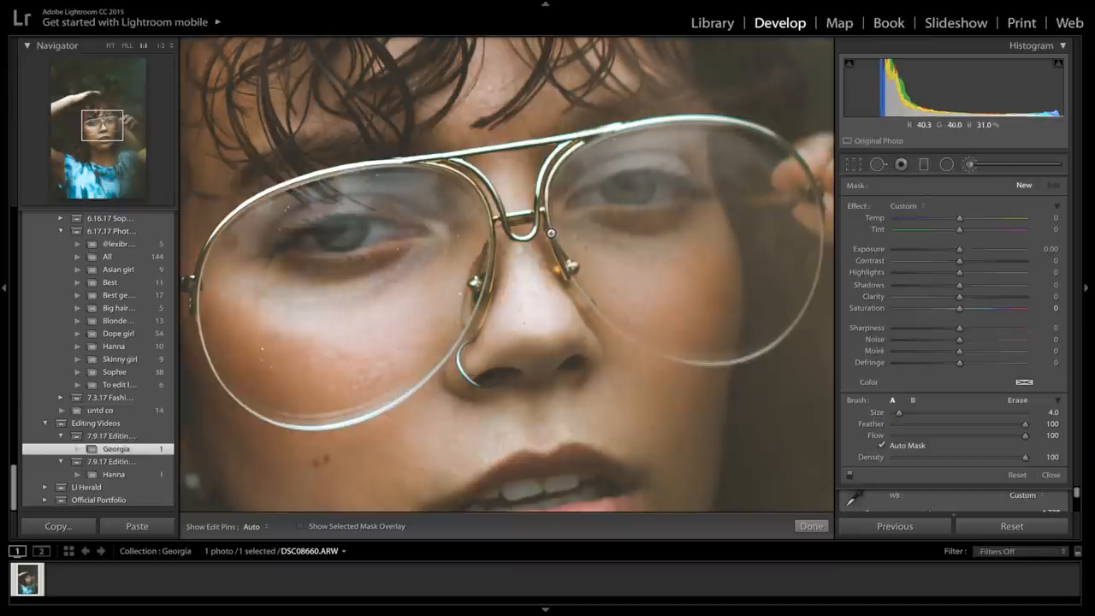
Step: Paint a local adjustment mask over the nose and glasses, toggling pin visibility
key("ctrl+minus")
scroll(539, 248, "up", 3)
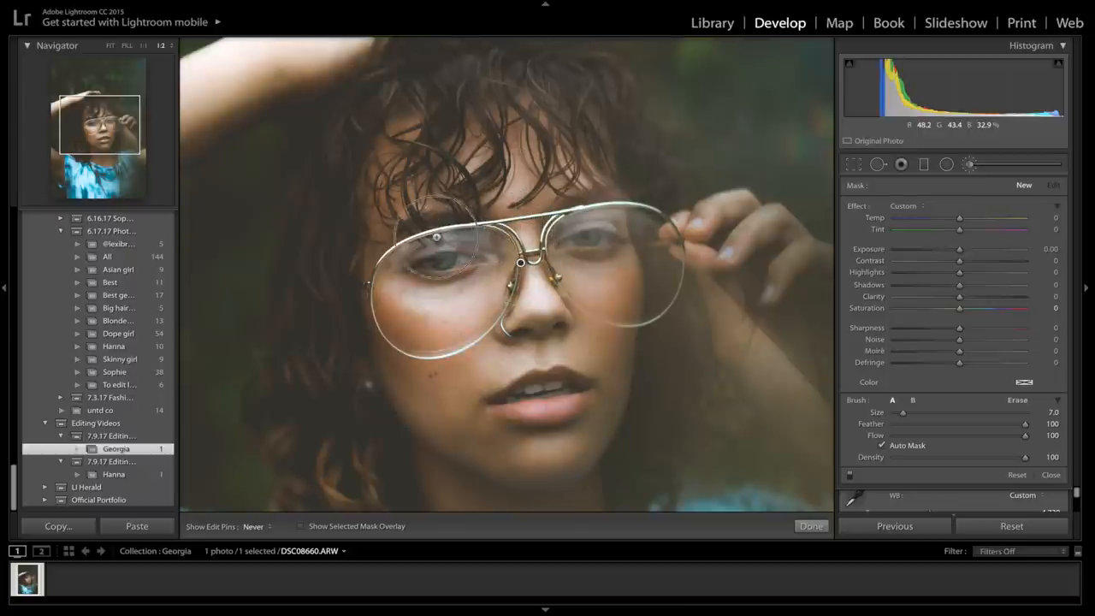
key("h")
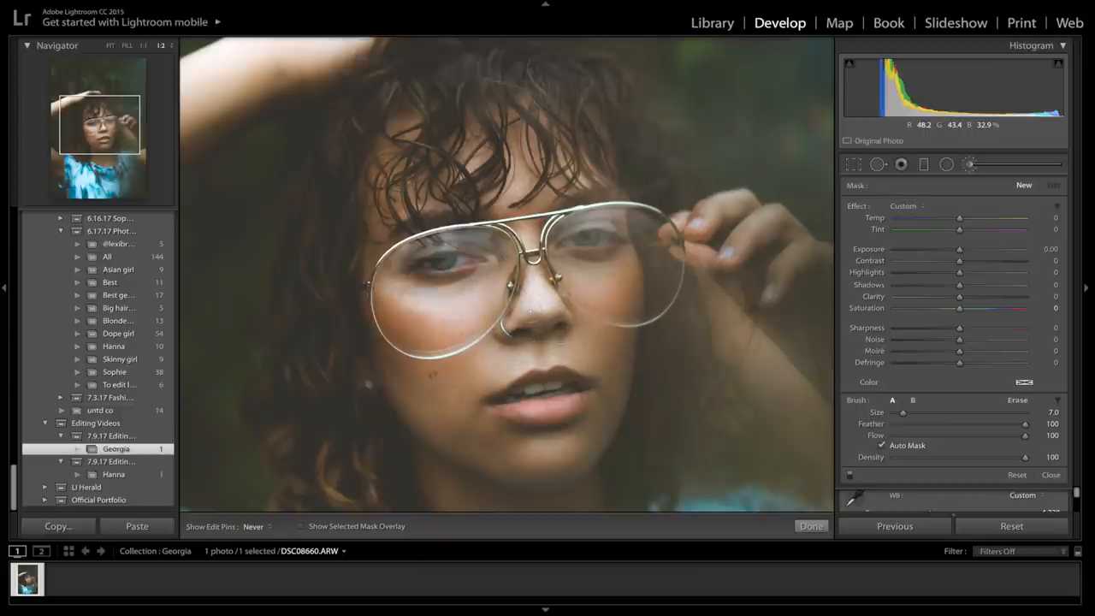
key("h")
left_click(531, 328)
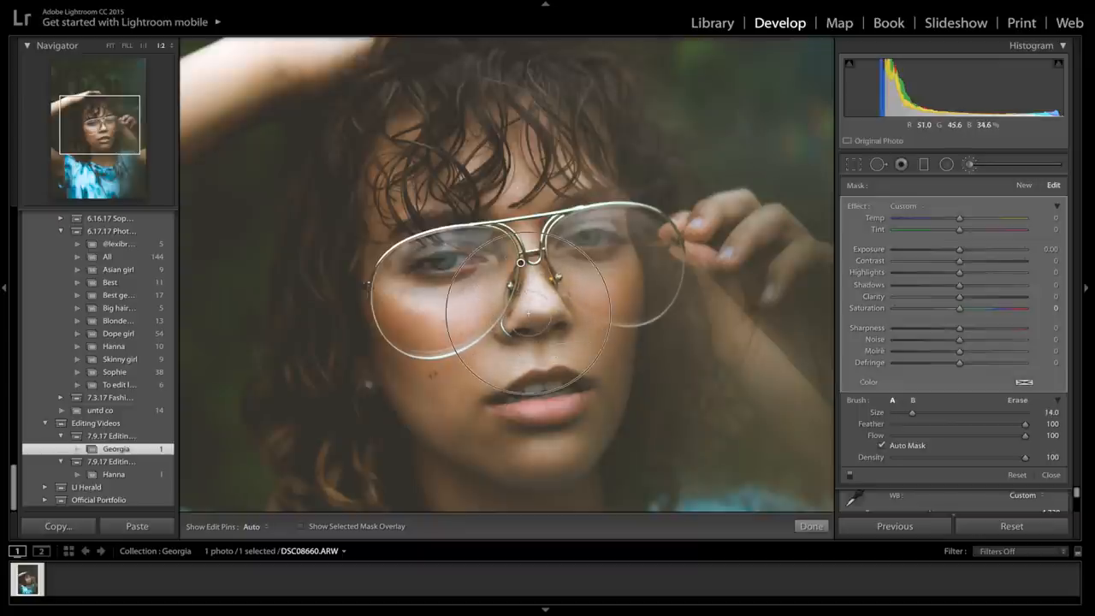
key("h")
scroll(531, 328, "up", 3)
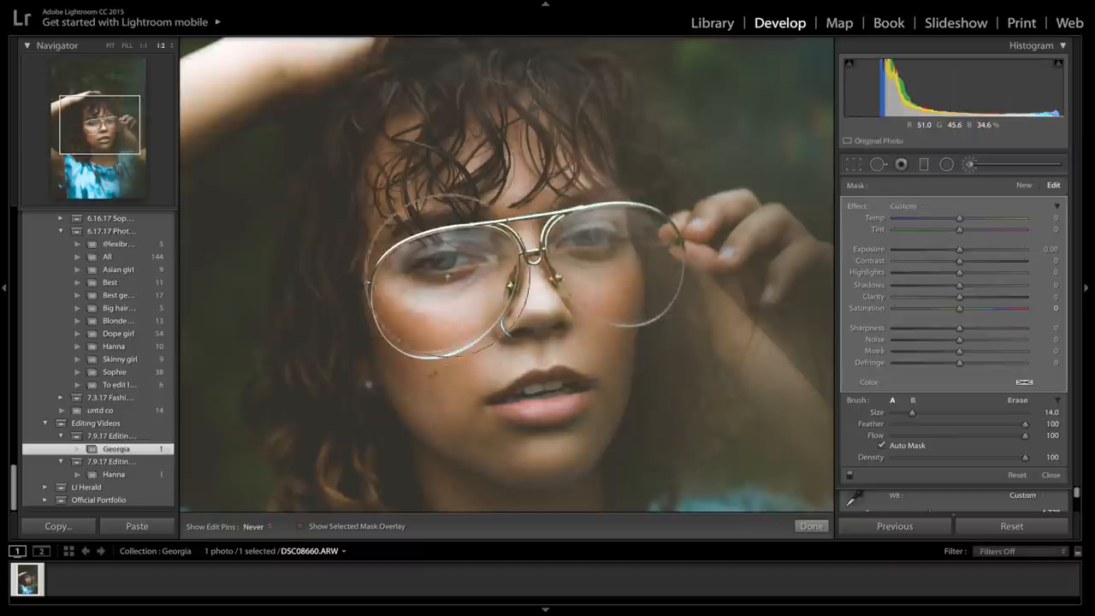
left_click_drag(512, 391, 530, 410)
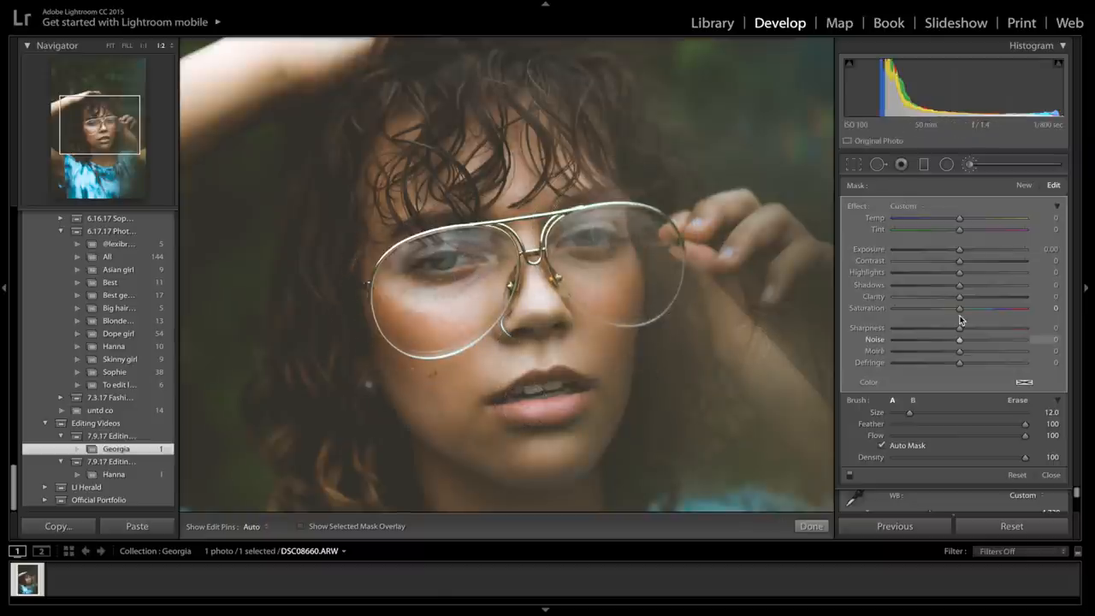
Step: Set the brush's Clarity to about +22, finish it and fit the whole photo in view
left_click_drag(959, 297, 973, 298)
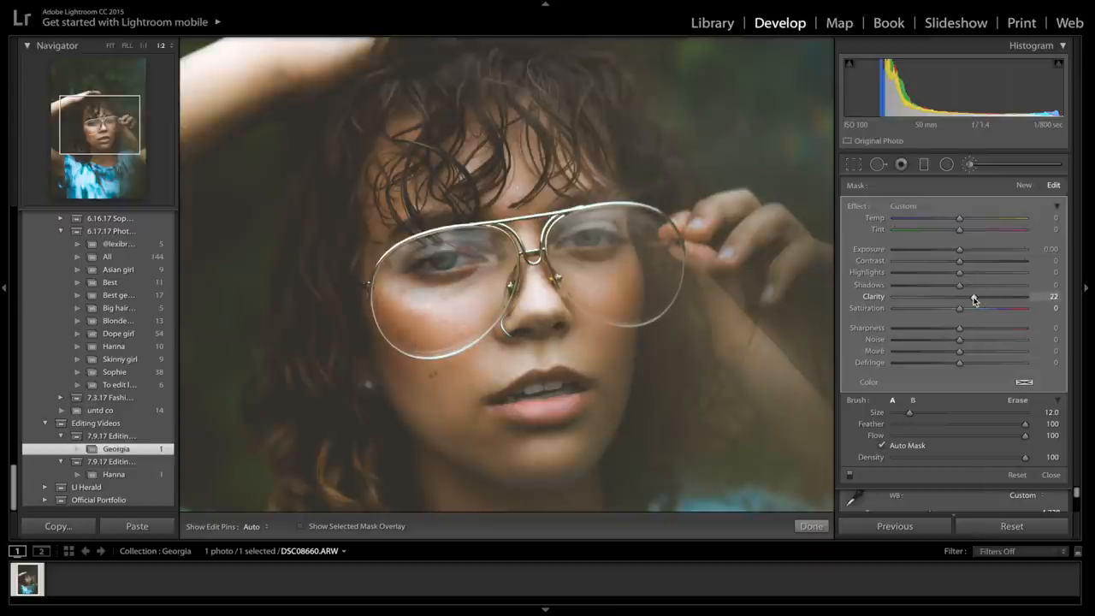
left_click(969, 165)
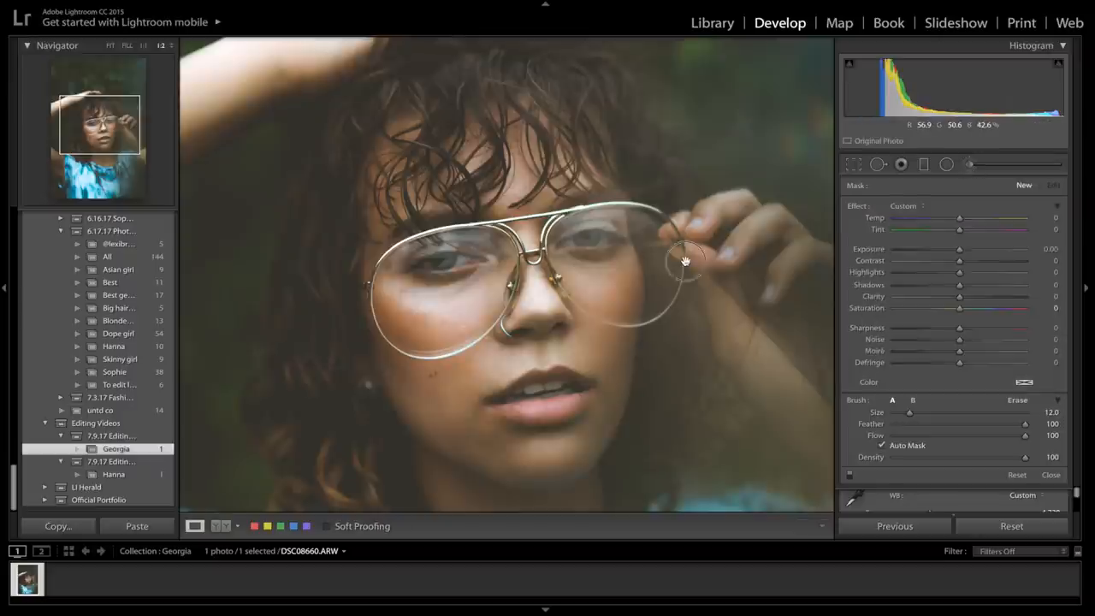
left_click(686, 262)
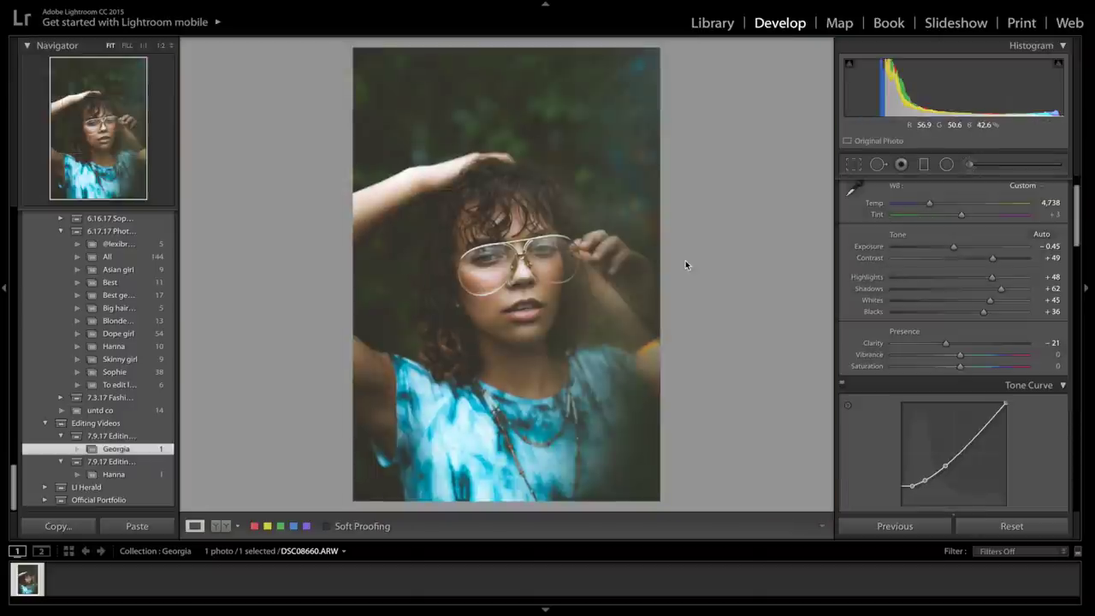
Step: Reopen the Adjustment Brush and toggle its on/off switch to compare before and after
left_click(970, 164)
left_click(882, 445)
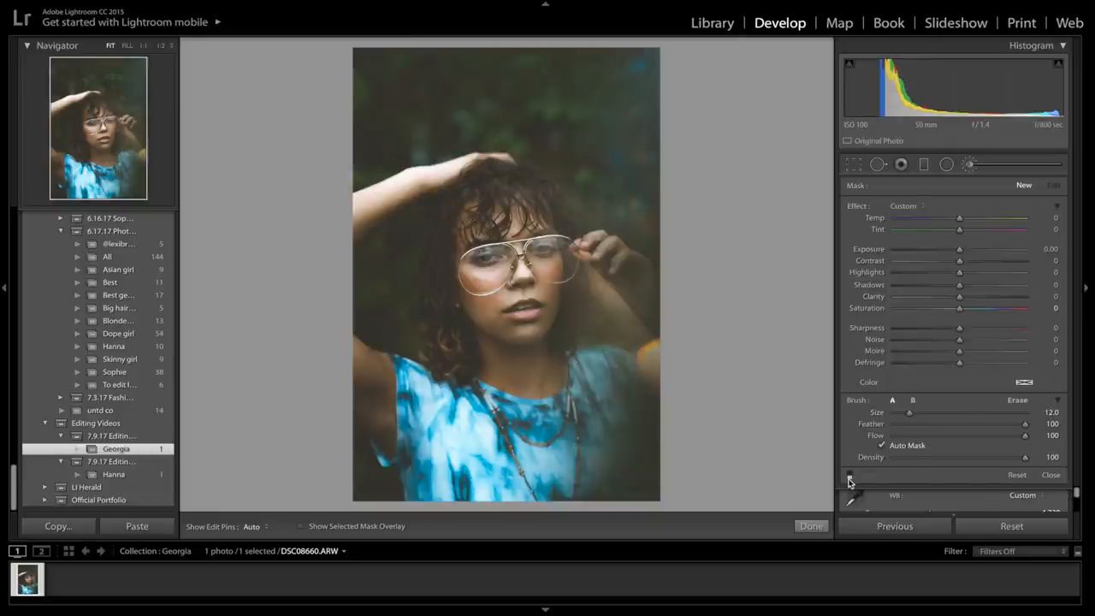
left_click(850, 476)
left_click(851, 476)
left_click(850, 477)
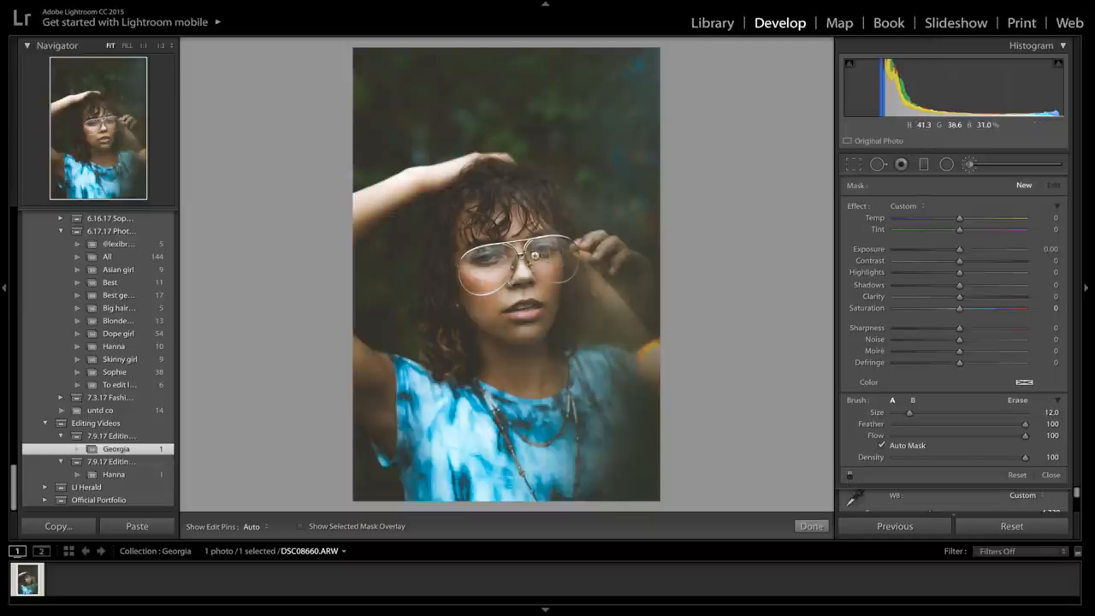
Step: Select the +22 clarity pin on the glasses, then deselect it without changing values
left_click(513, 260)
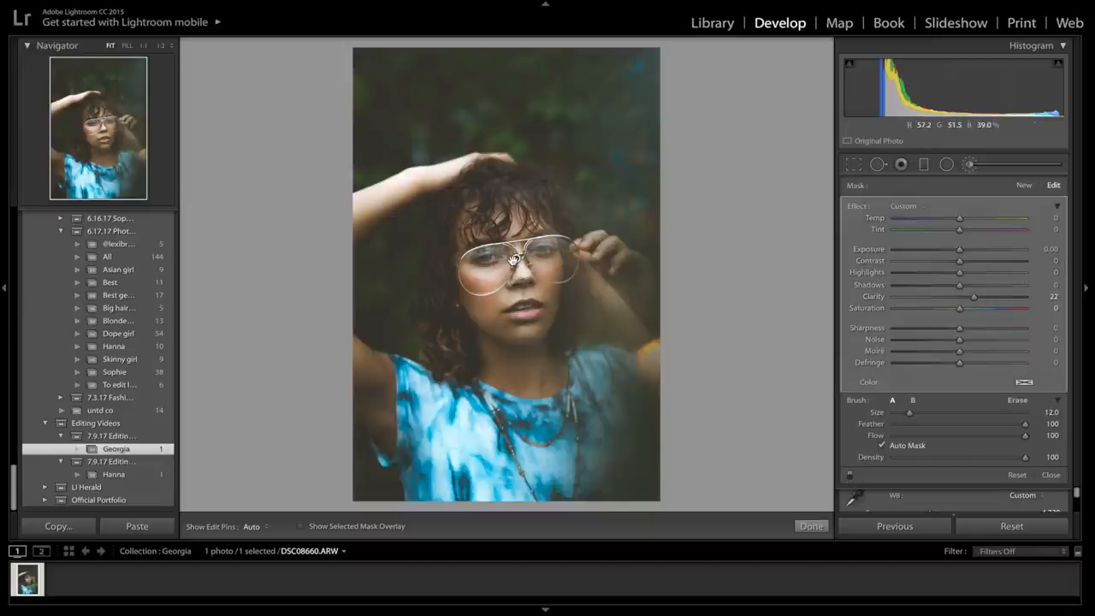
key("Delete")
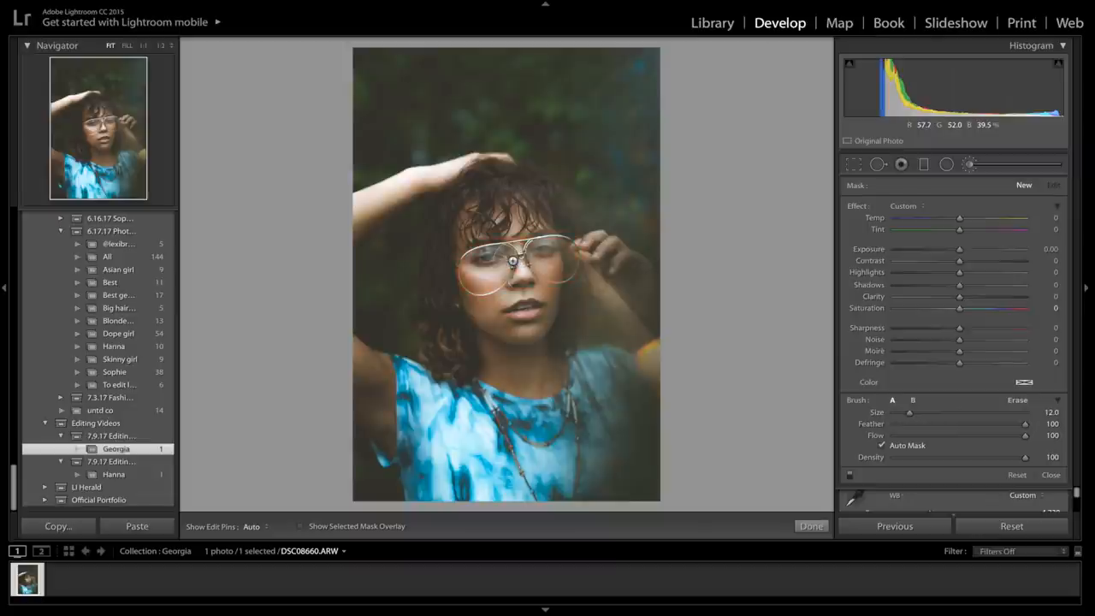